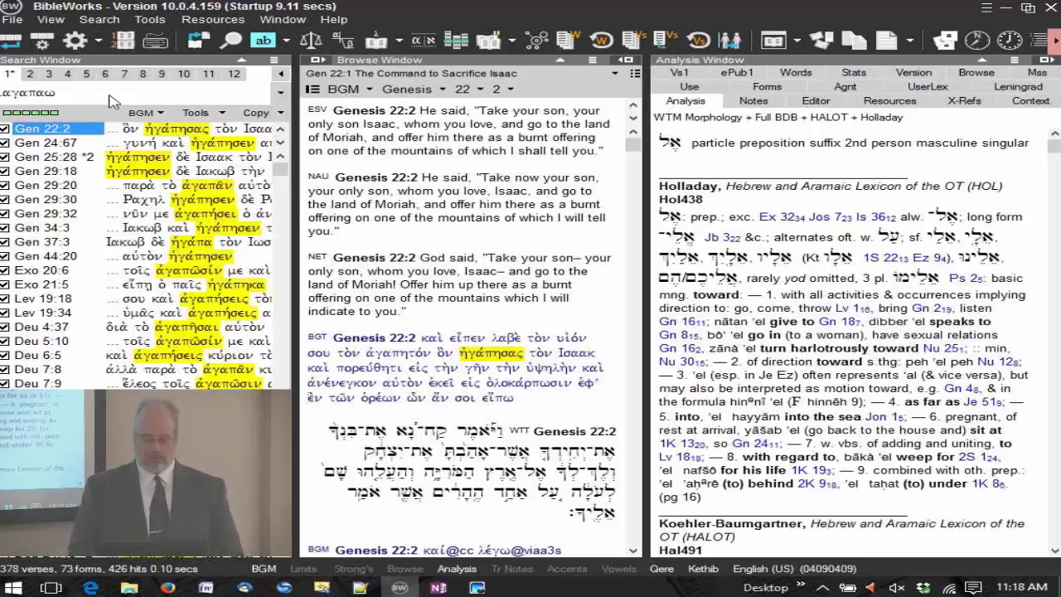
pyautogui.write('@')
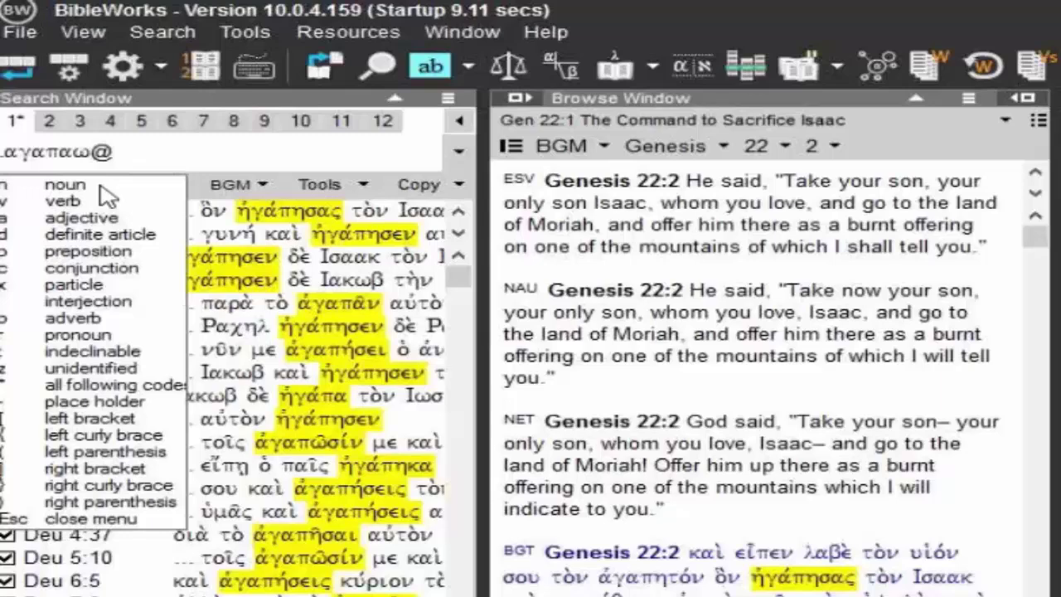
pyautogui.click(77, 186)
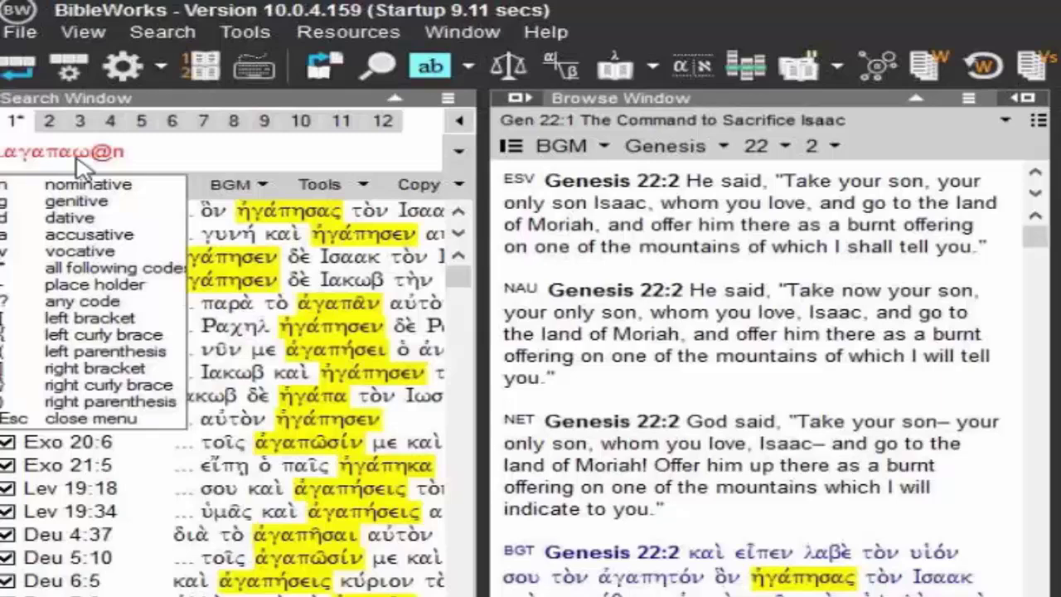
pyautogui.press('BackSpace')
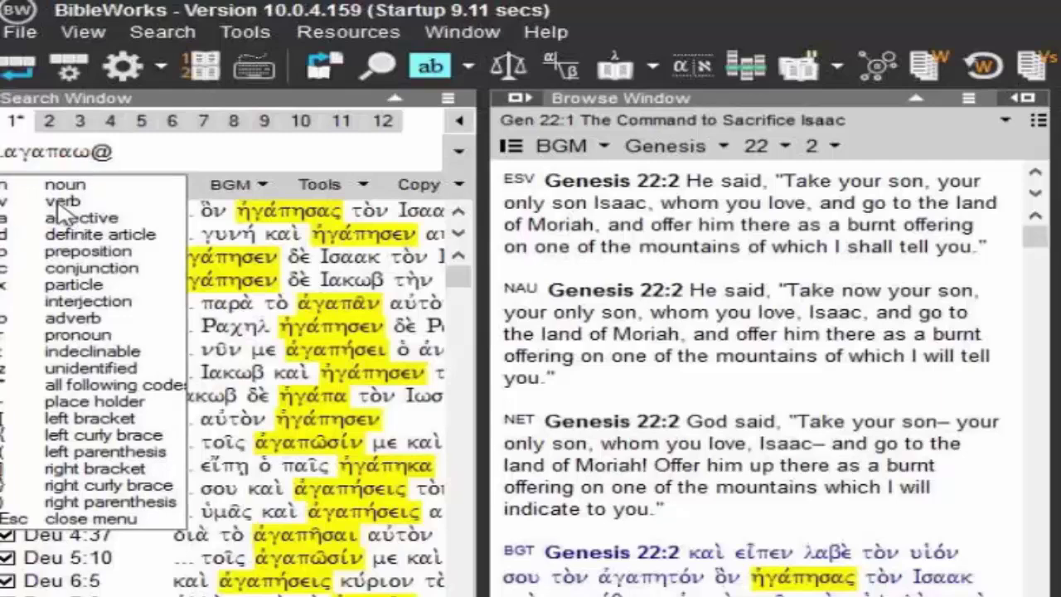
pyautogui.click(60, 202)
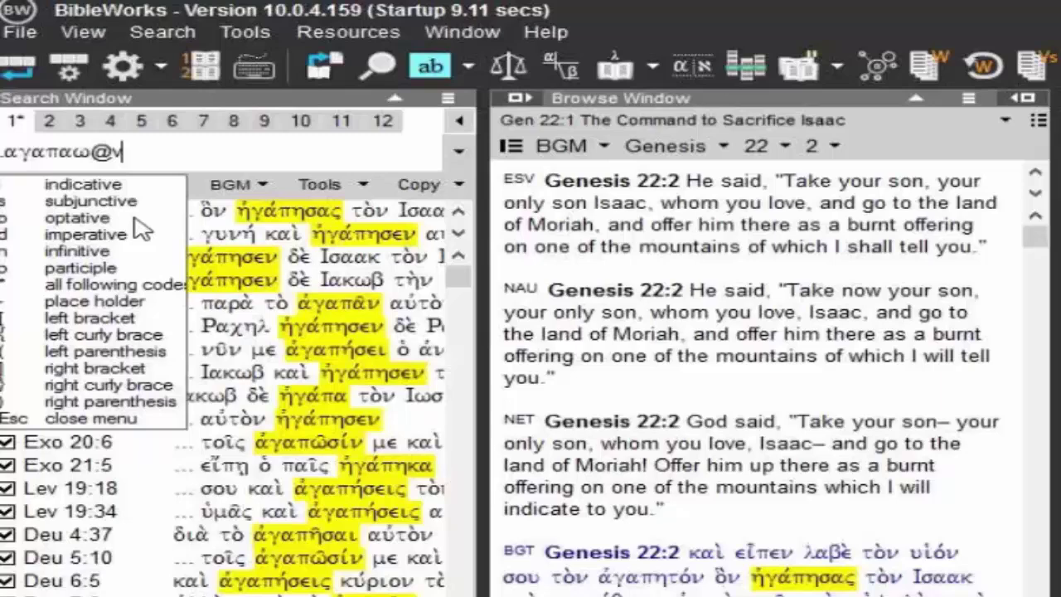
pyautogui.click(79, 188)
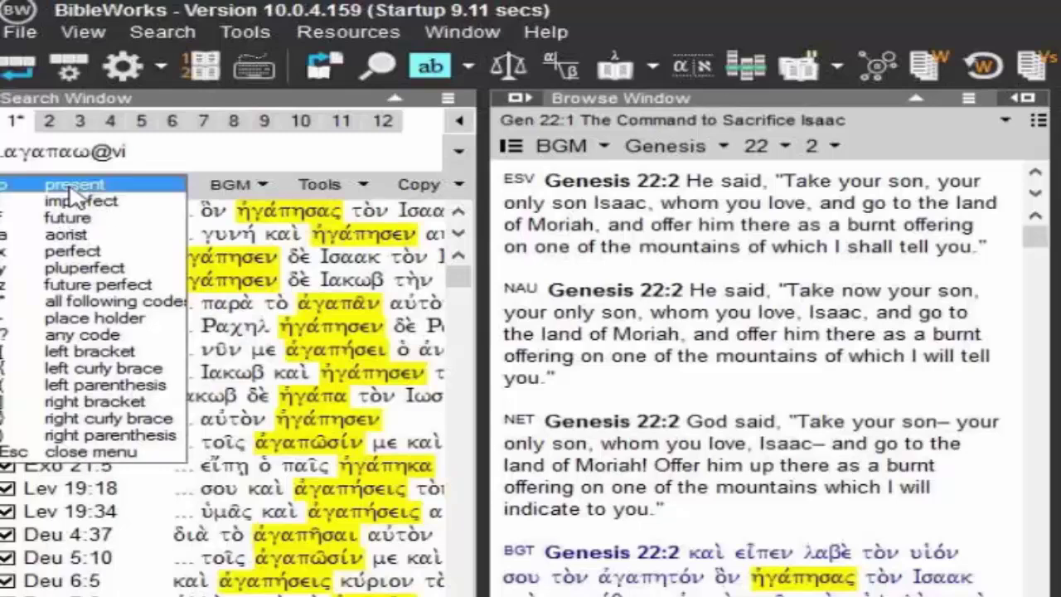
pyautogui.click(73, 186)
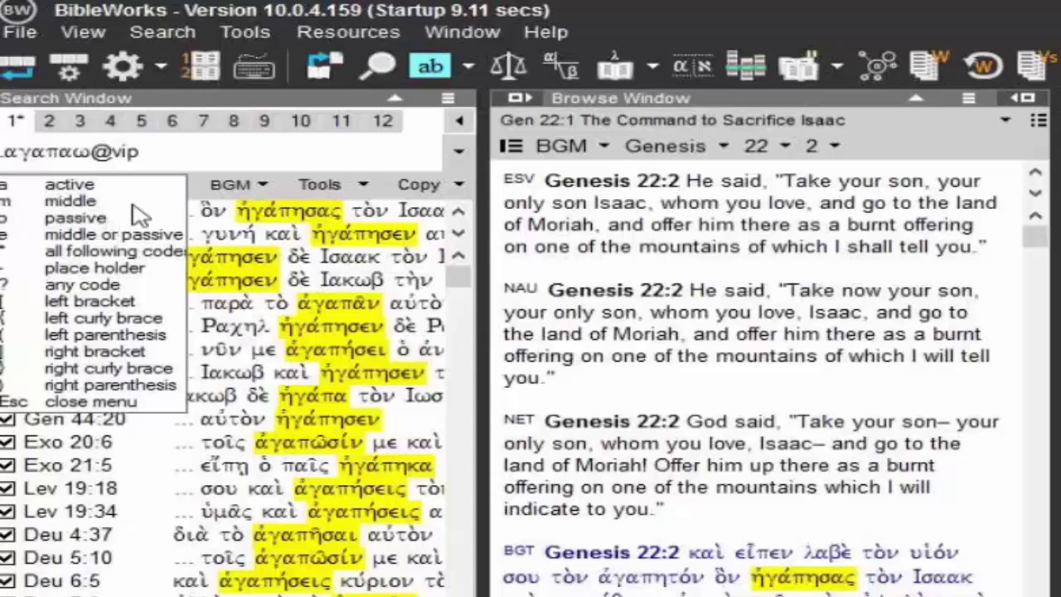
pyautogui.click(86, 185)
pyautogui.click(83, 187)
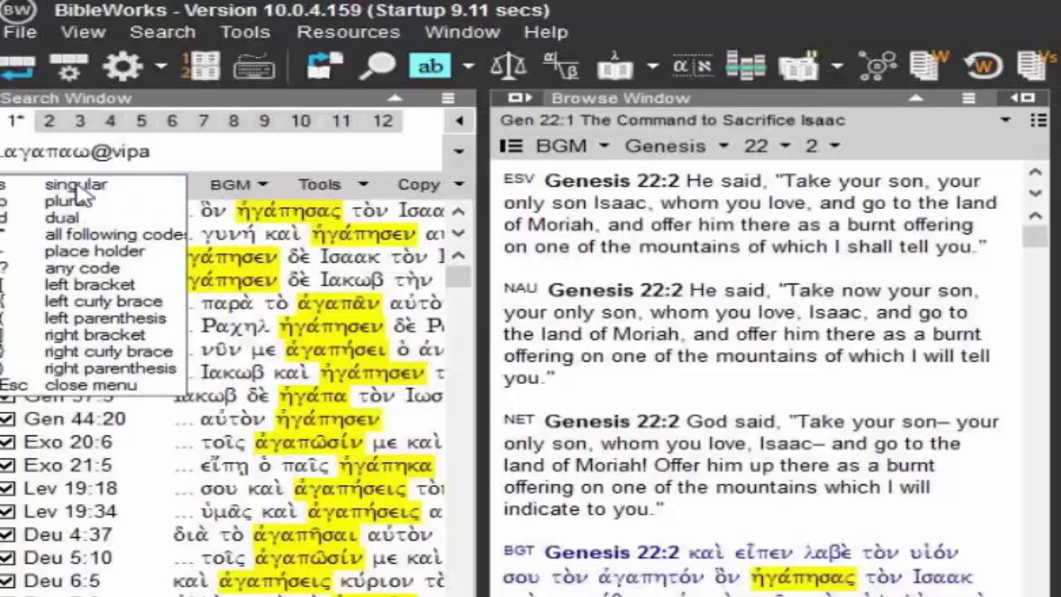
pyautogui.click(75, 186)
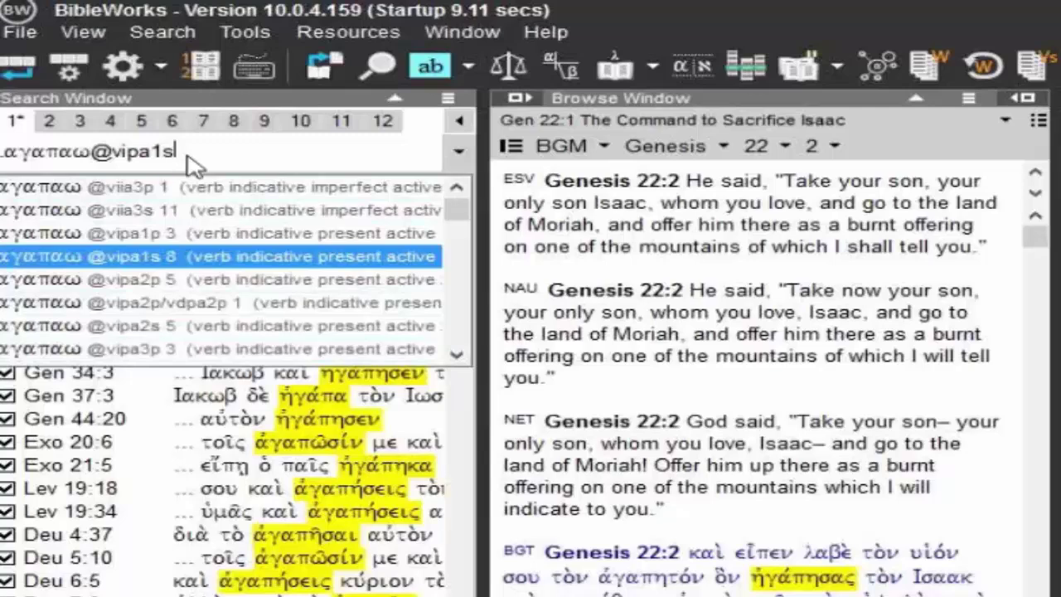
pyautogui.write('*')
pyautogui.press('Return')
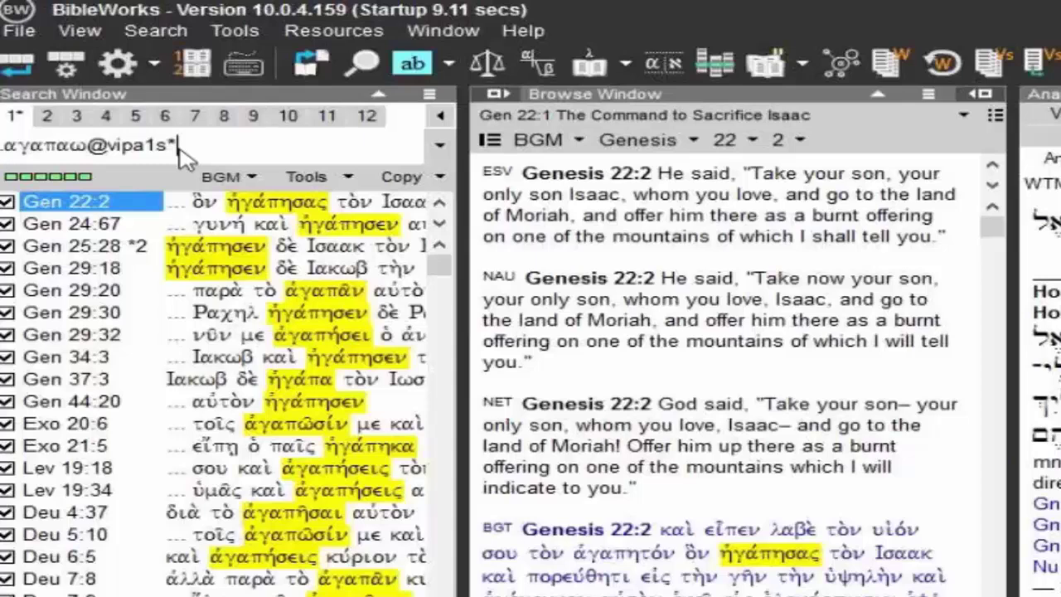
# - Shorten the query to .αγαπαω@vi and try to search with the incomplete morphology code
pyautogui.press('BackSpace')
pyautogui.press('BackSpace')
pyautogui.press('BackSpace')
pyautogui.press('BackSpace')
pyautogui.press('BackSpace')
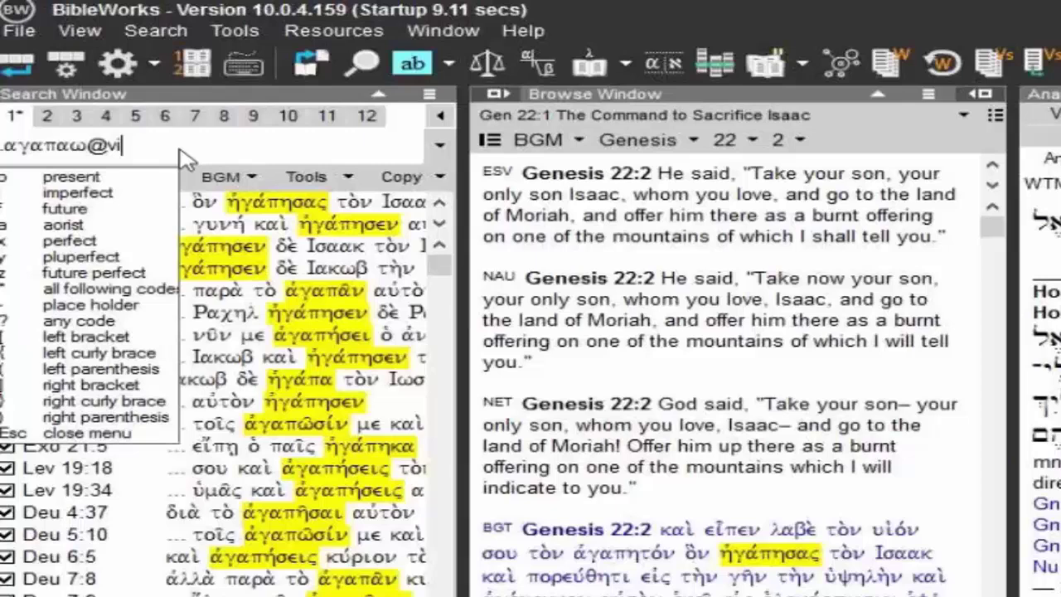
pyautogui.press('Return')
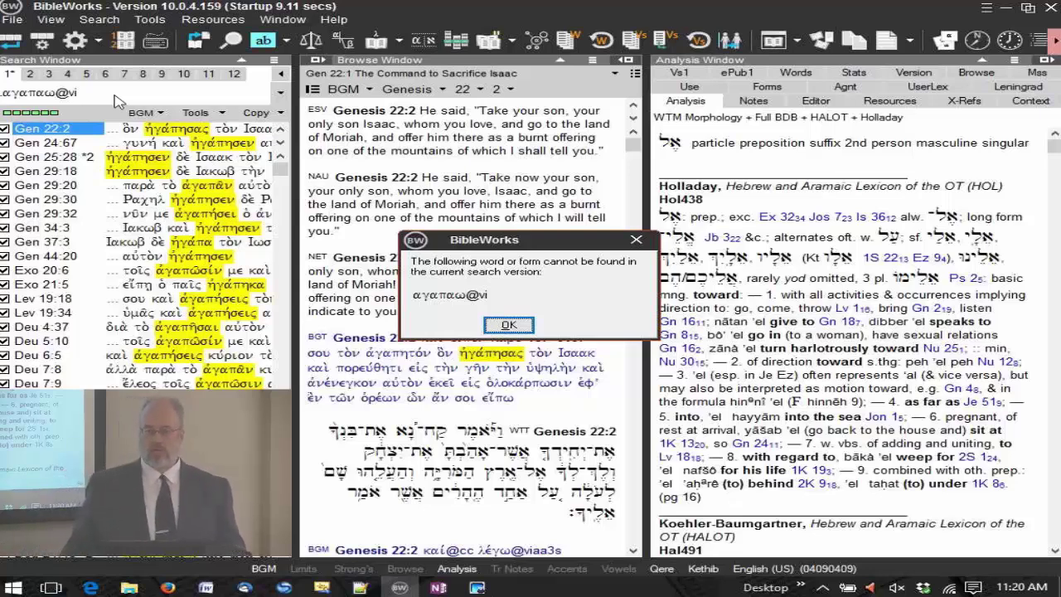
pyautogui.press('Return')
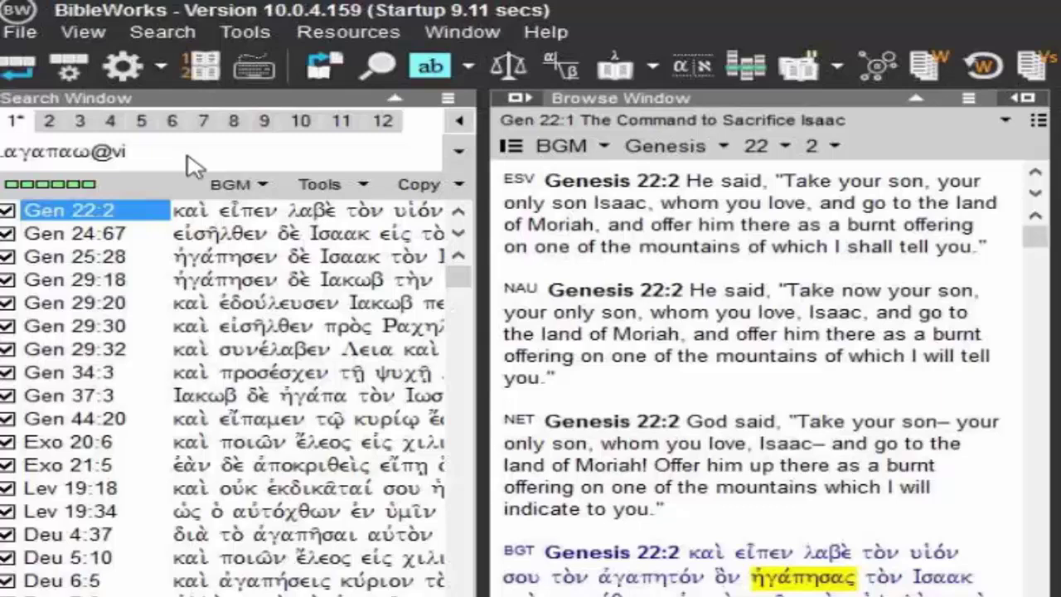
# - Complete the query as .αγαπαω@vipa1s* and run the search for first-person singular present active indicative forms
pyautogui.press('BackSpace')
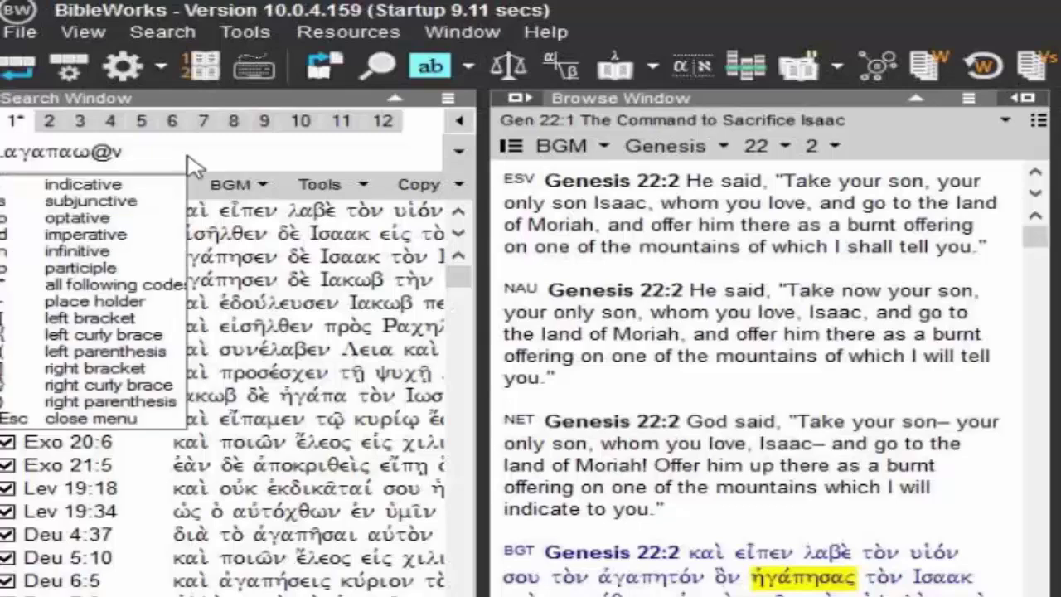
pyautogui.write('i')
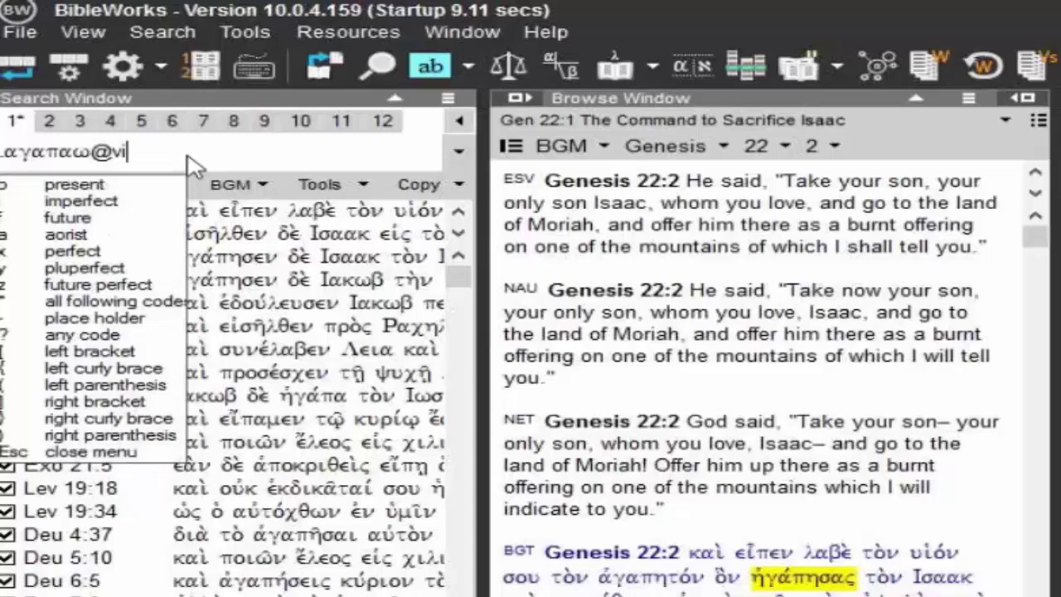
pyautogui.write('pa')
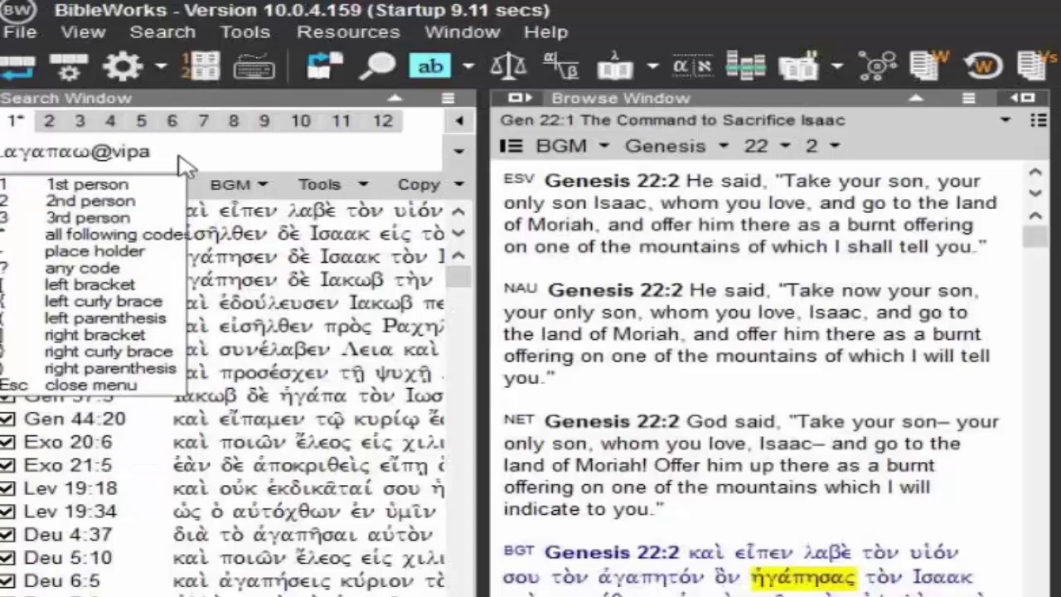
pyautogui.write('1s')
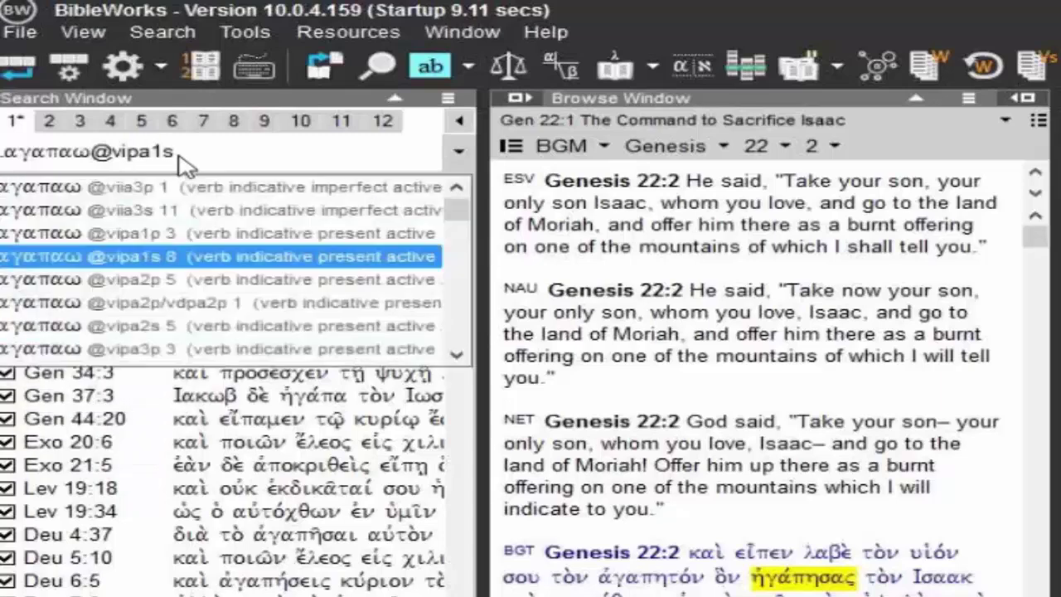
pyautogui.write('*')
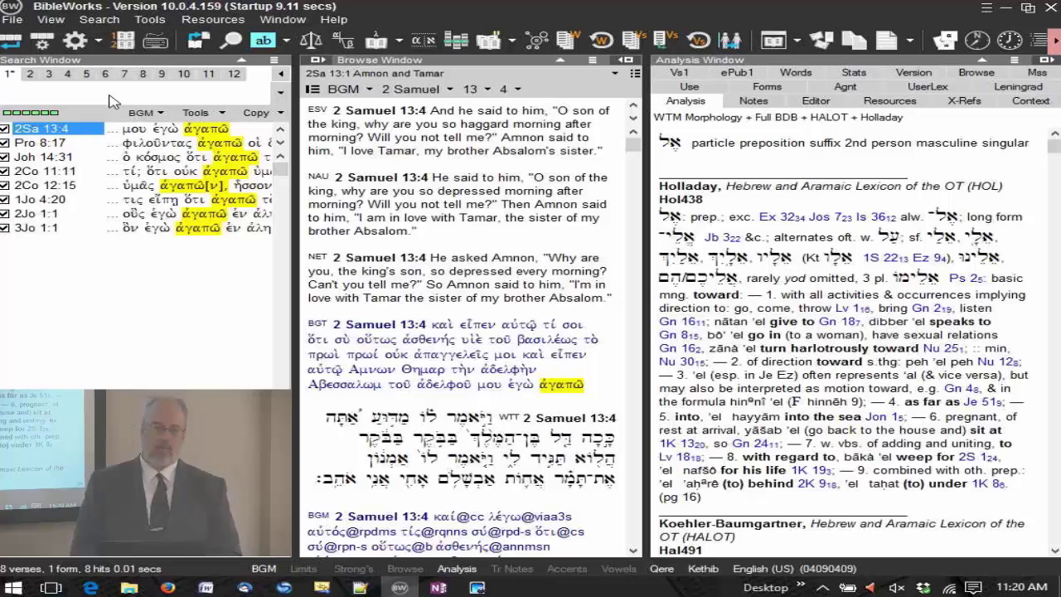
# - Search for .αγαπαω@vip[ap]1s* to cover both active and passive voice in the present indicative, first-person singular
pyautogui.write('.agapaw@vip')
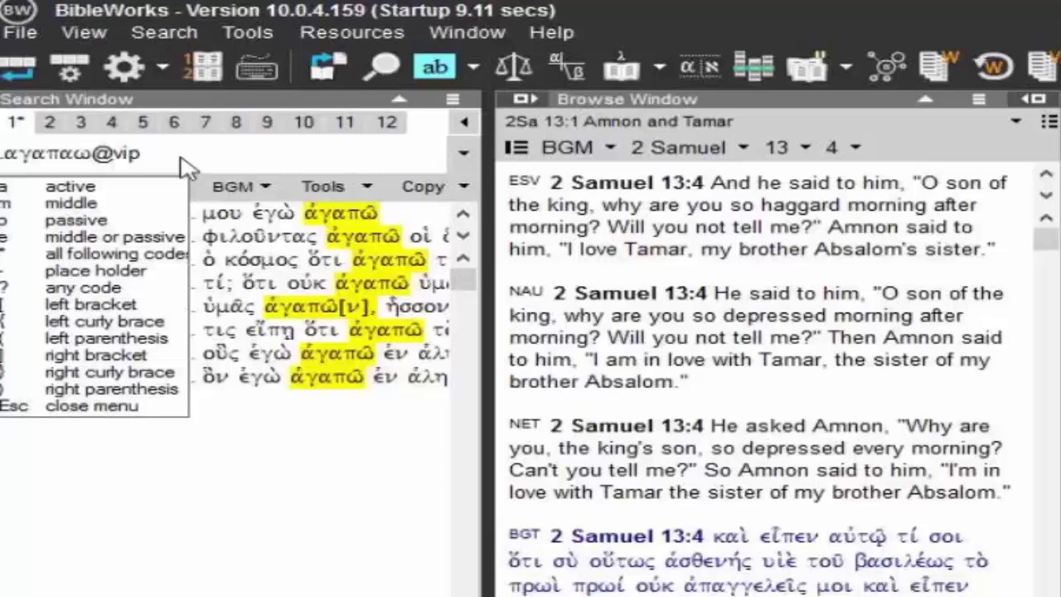
pyautogui.write('[ap]')
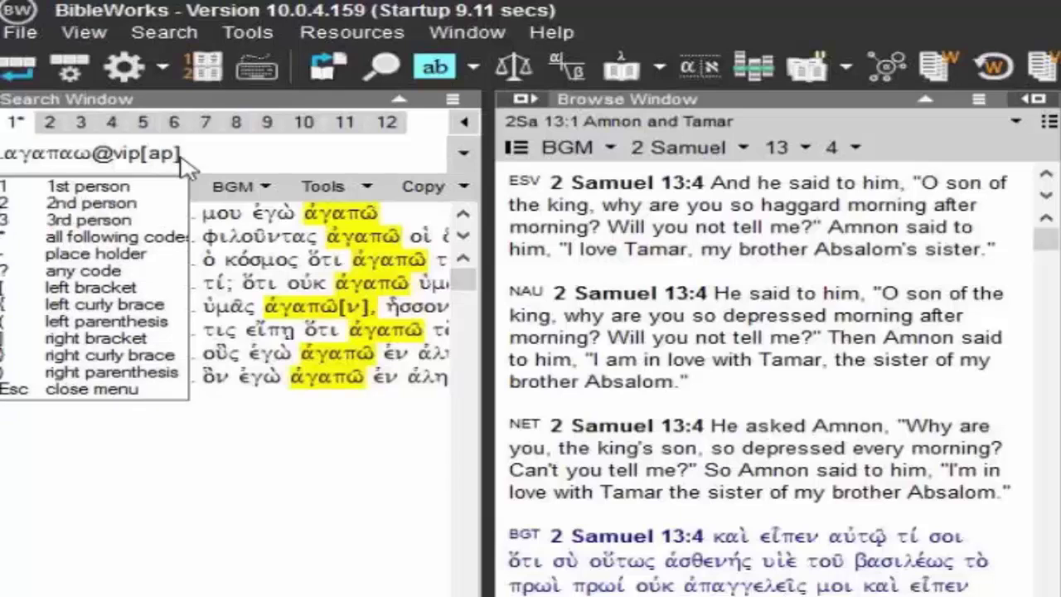
pyautogui.write('1')
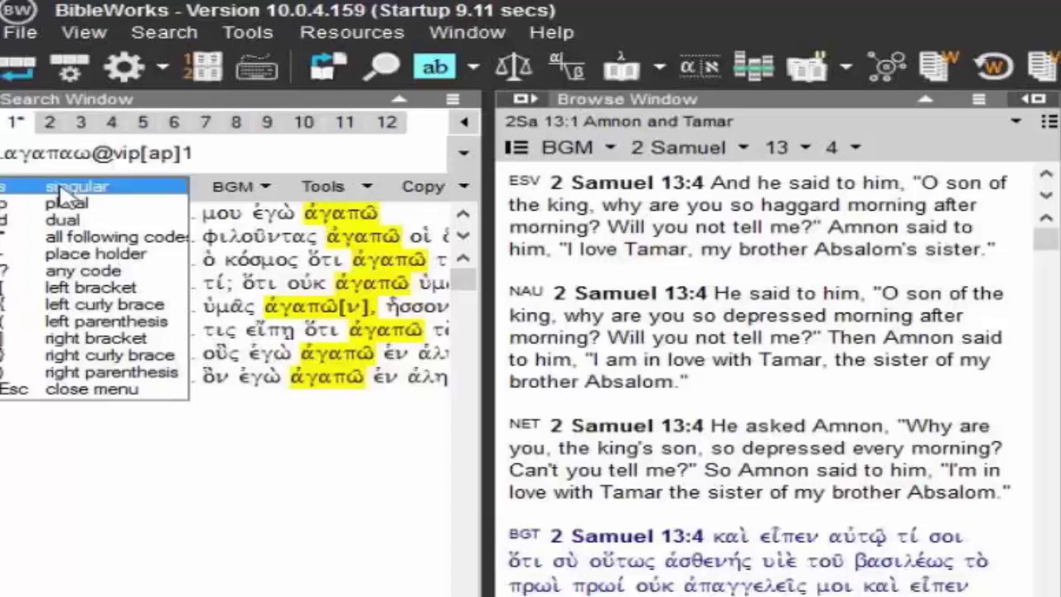
pyautogui.click(60, 192)
pyautogui.write('*')
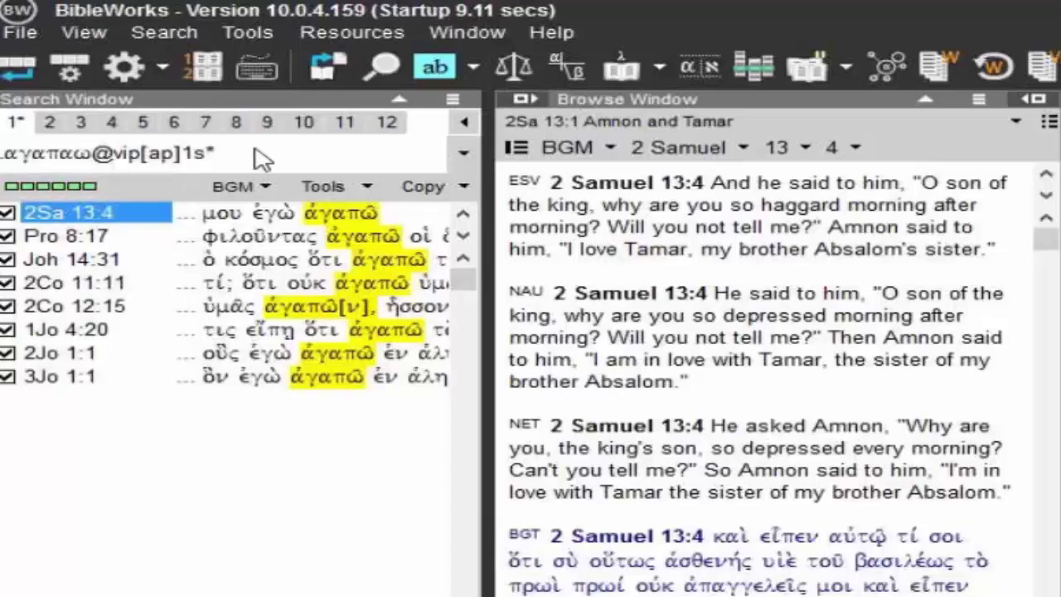
pyautogui.press('Return')
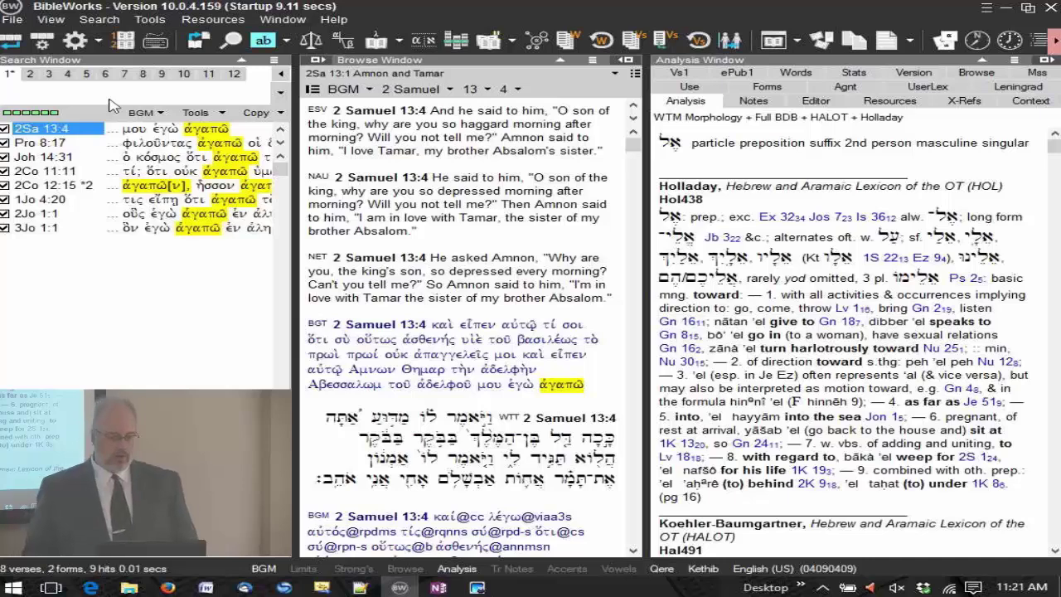
# - Cut the previous query's voice, person and number codes and search for all present indicative forms with .αγαπαω@vip*
pyautogui.write('αγαπαω@vip[ap]1s')
pyautogui.press('BackSpace')
pyautogui.press('BackSpace')
pyautogui.press('BackSpace')
pyautogui.press('BackSpace')
pyautogui.press('BackSpace')
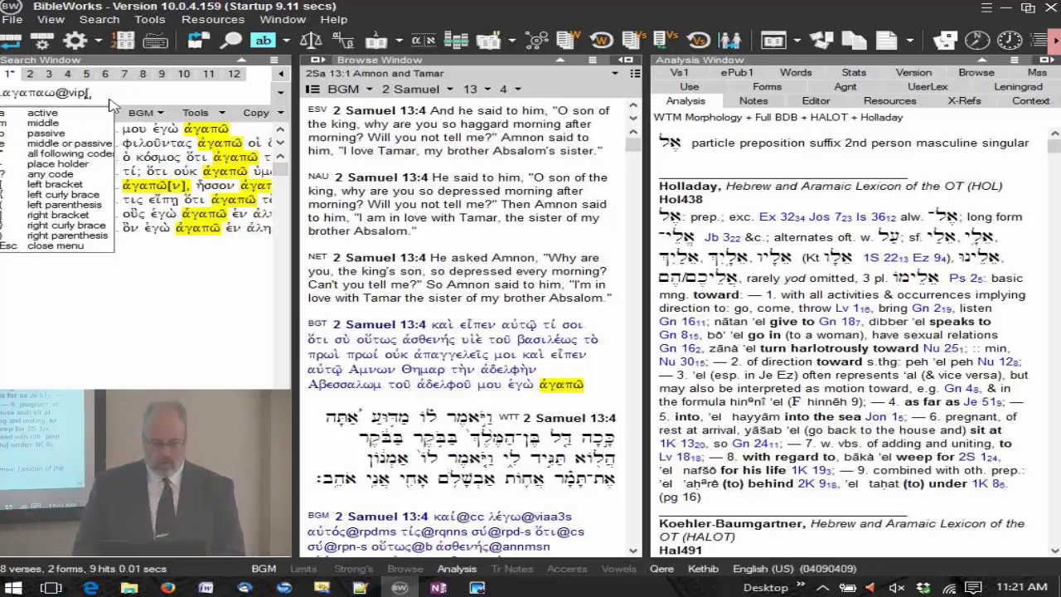
pyautogui.press('BackSpace')
pyautogui.press('BackSpace')
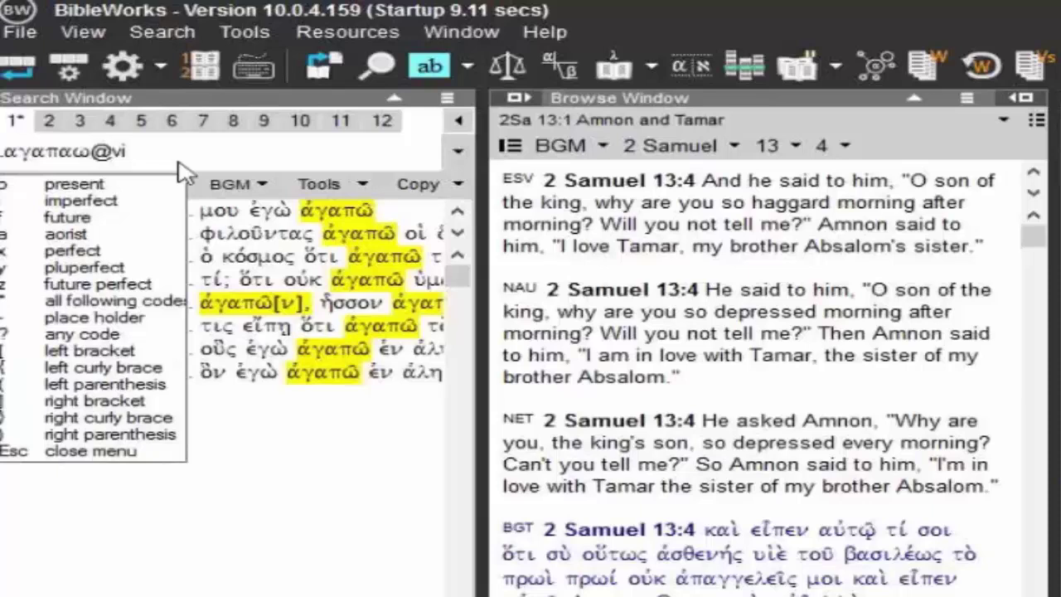
pyautogui.write('p')
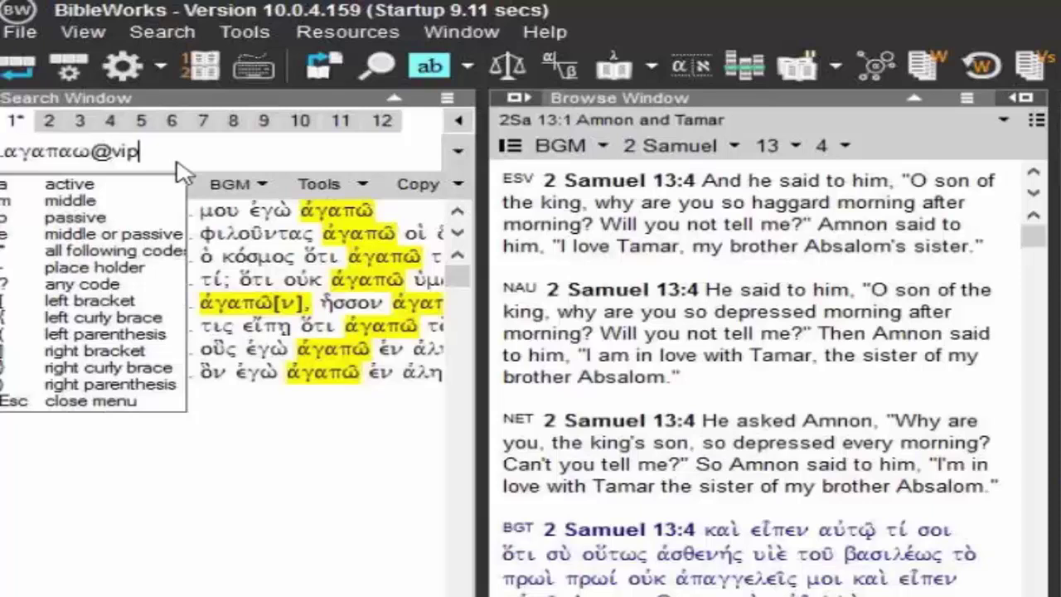
pyautogui.write('*')
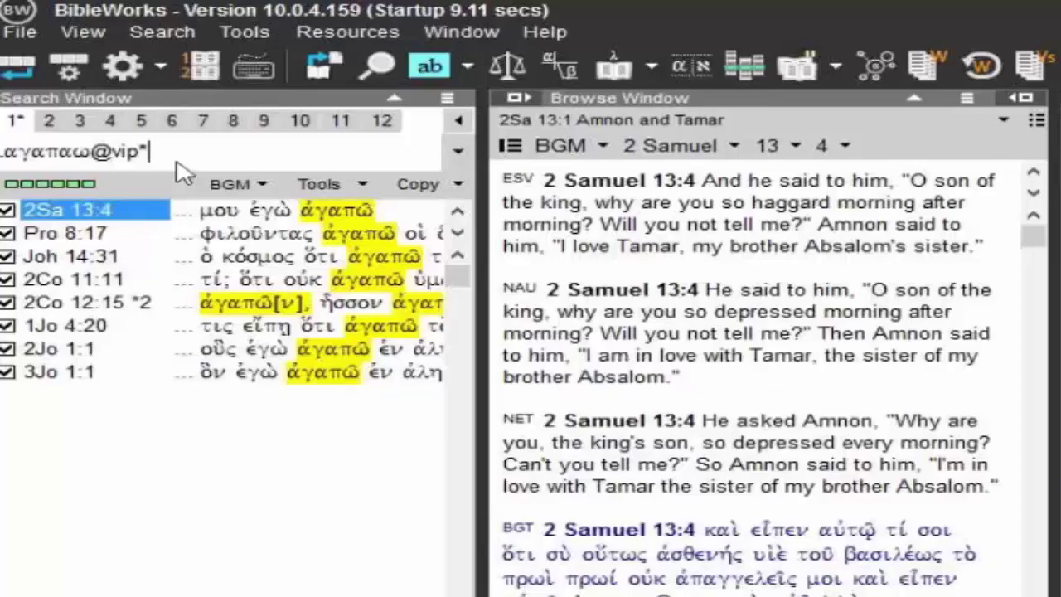
pyautogui.press('Return')
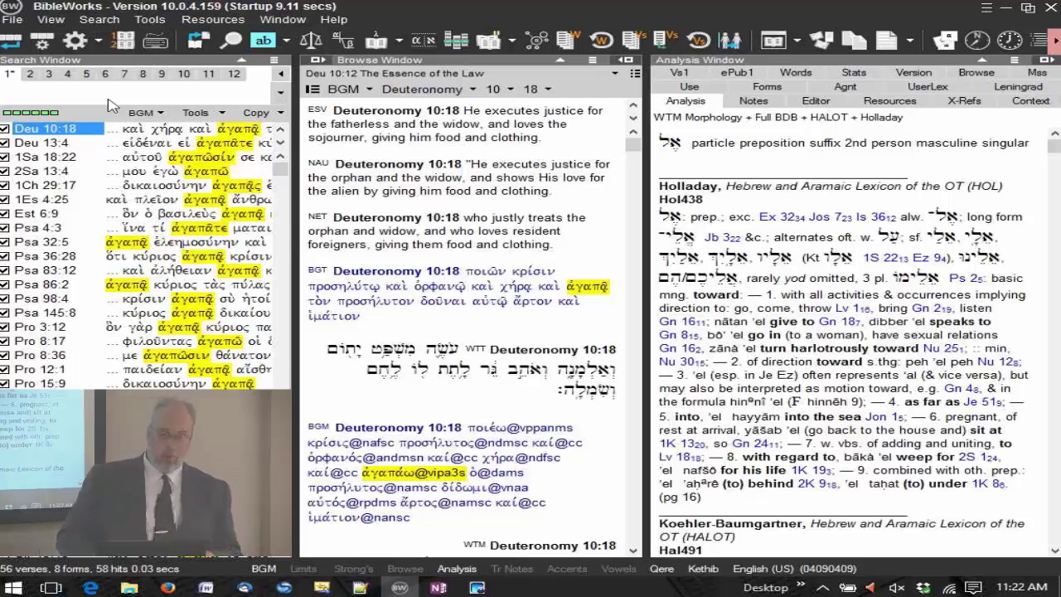
pyautogui.write('.αγαπαω@vip*')
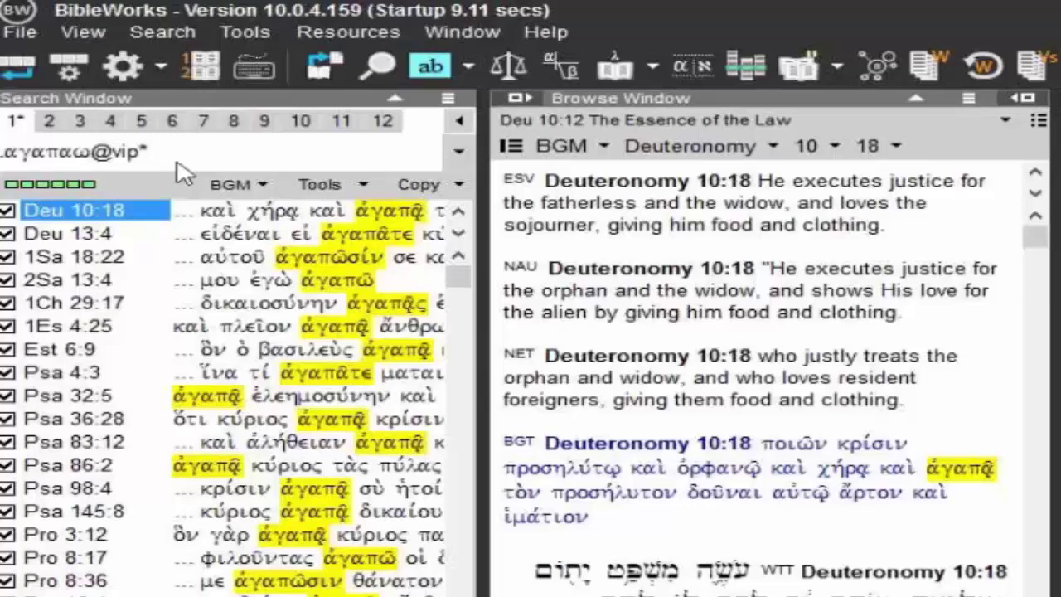
pyautogui.press('BackSpace')
pyautogui.press('BackSpace')
pyautogui.press('BackSpace')
pyautogui.press('BackSpace')
pyautogui.press('BackSpace')
pyautogui.press('BackSpace')
pyautogui.press('BackSpace')
pyautogui.press('BackSpace')
pyautogui.press('BackSpace')
pyautogui.press('BackSpace')
pyautogui.press('BackSpace')
pyautogui.press('BackSpace')
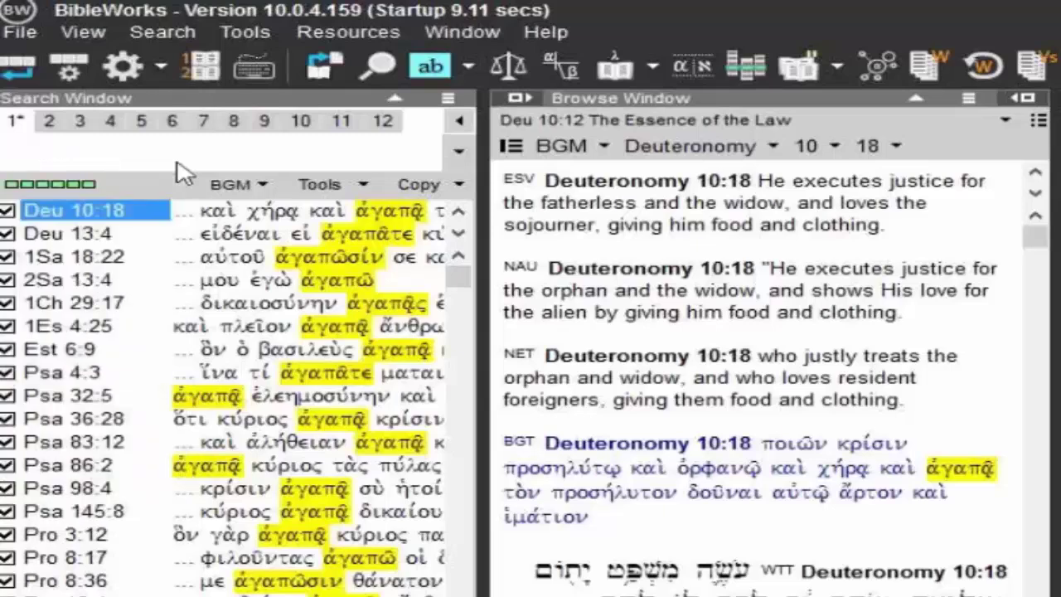
pyautogui.write('.*@')
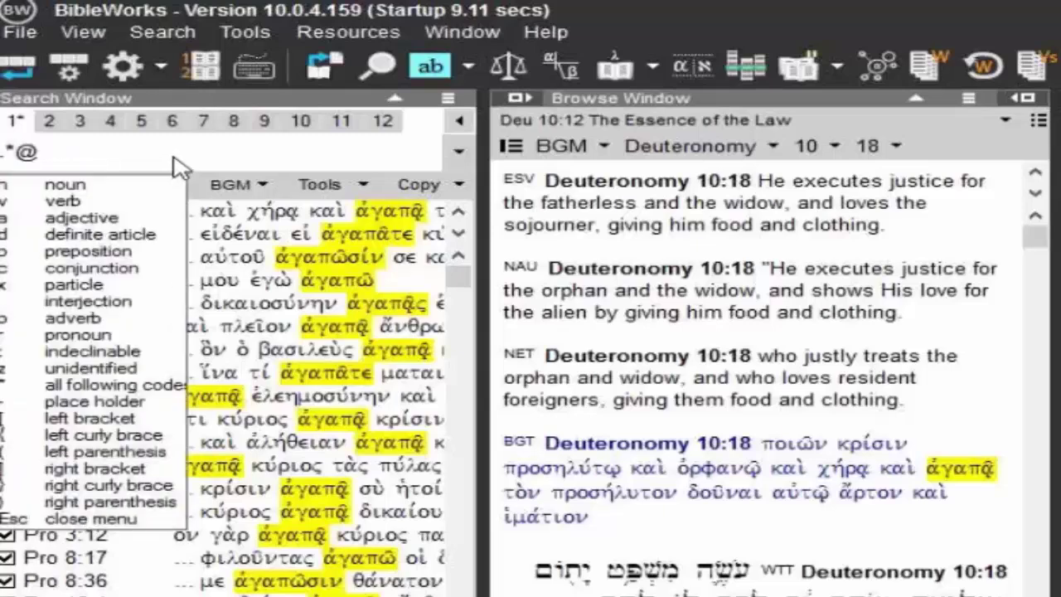
pyautogui.click(83, 202)
pyautogui.click(79, 187)
pyautogui.click(79, 185)
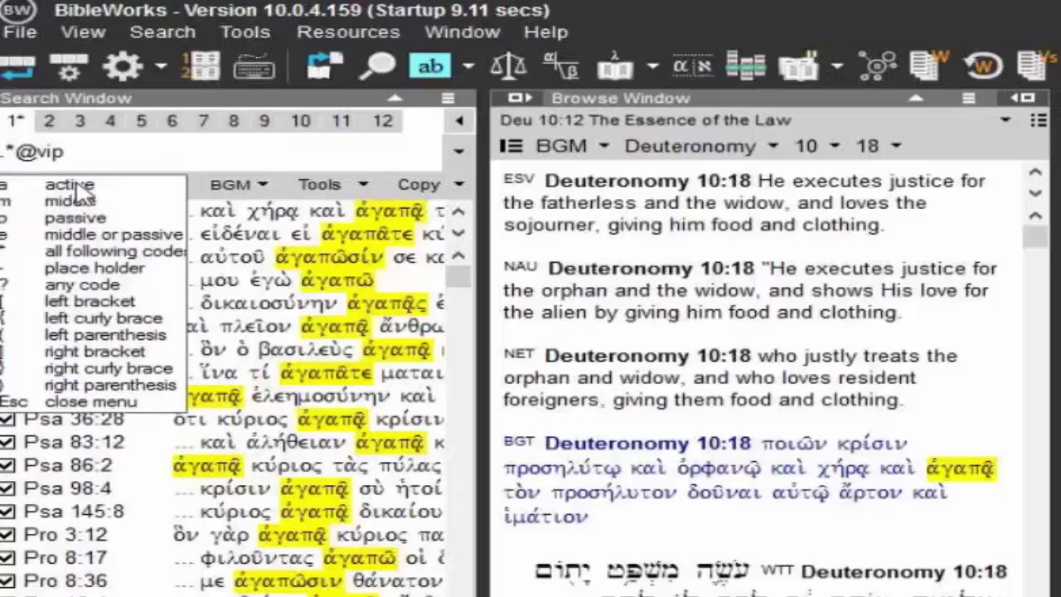
pyautogui.click(78, 185)
pyautogui.click(79, 188)
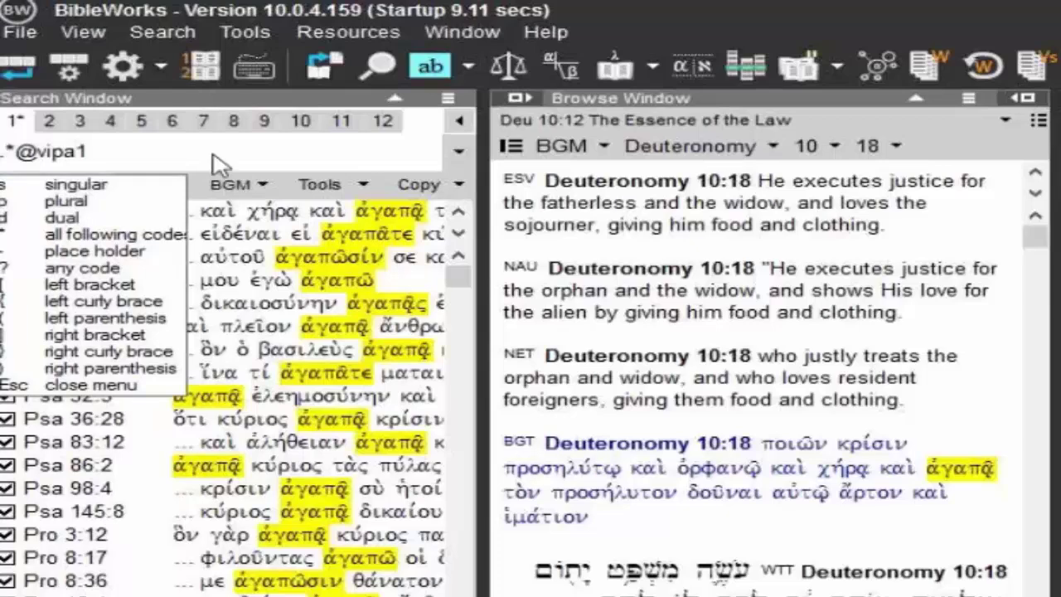
pyautogui.write('s')
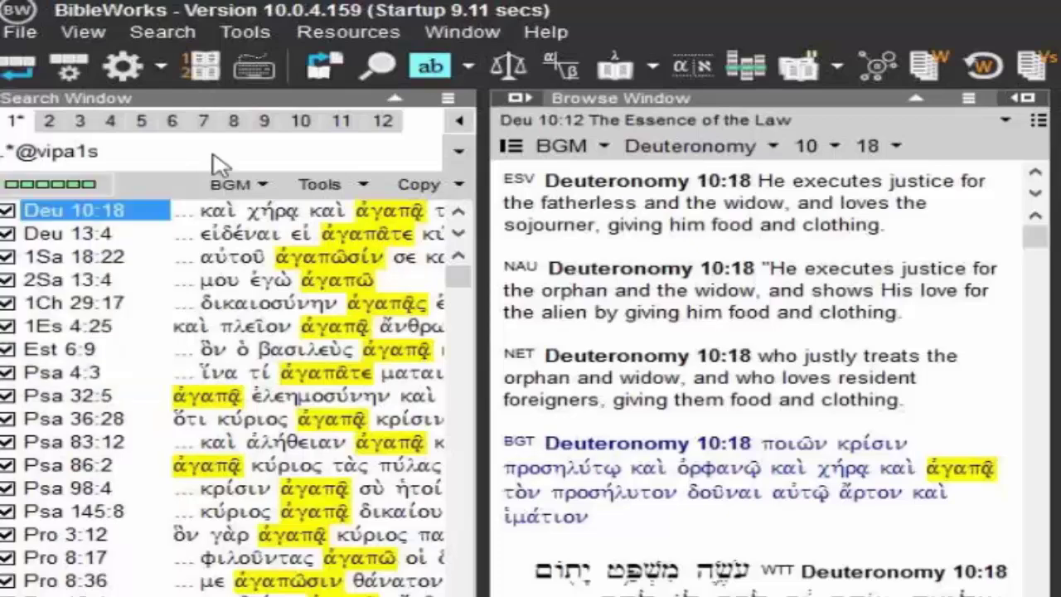
pyautogui.write('*')
pyautogui.press('Return')
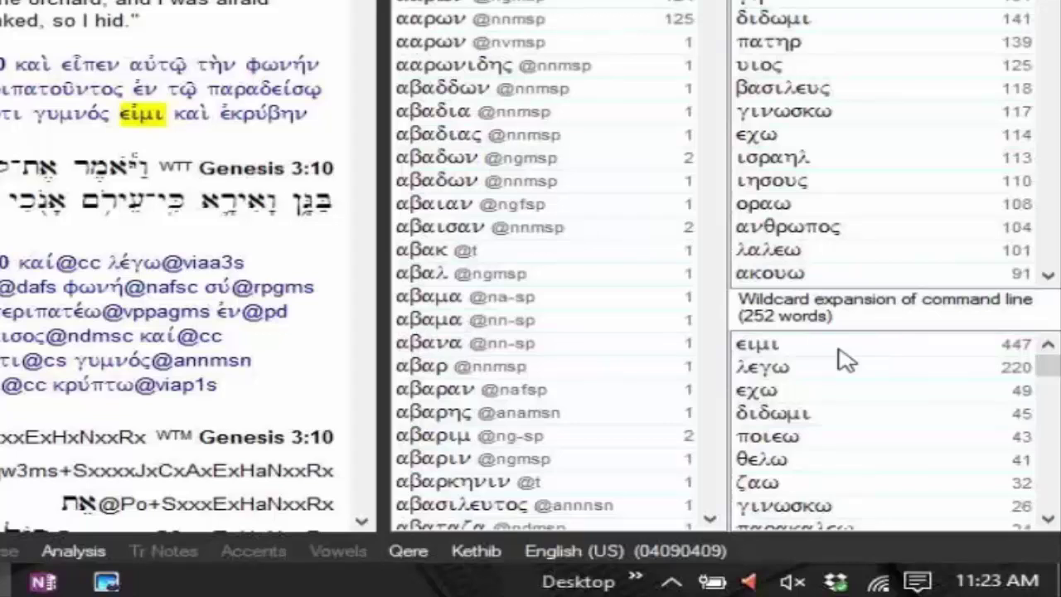
pyautogui.moveTo(1049, 366)
pyautogui.mouseDown()
pyautogui.moveTo(1049, 498)
pyautogui.moveTo(1048, 366)
pyautogui.mouseUp()
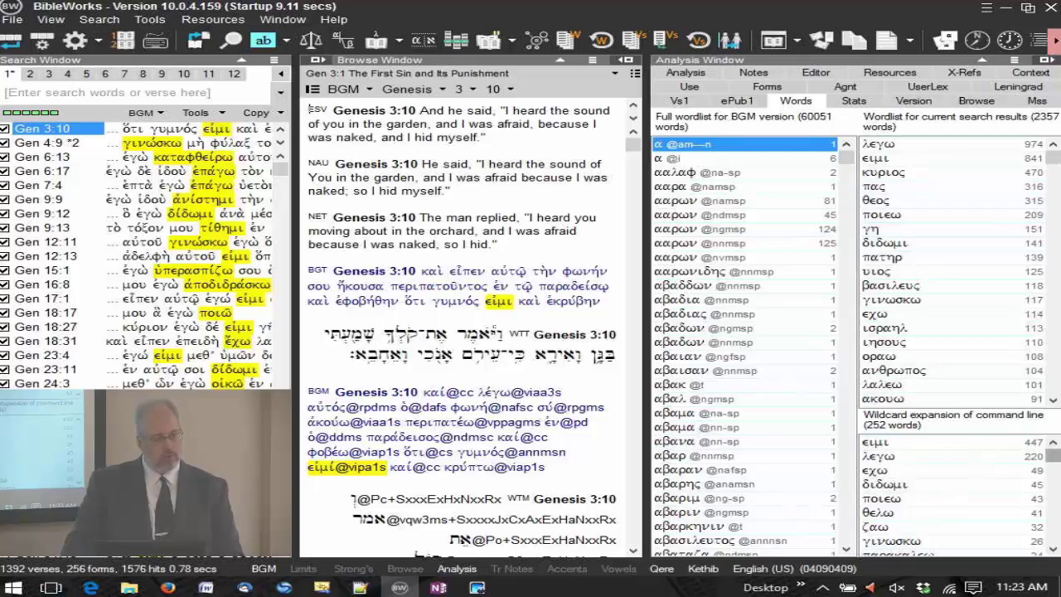
# - Search for ειμι from the wildcard expansion list, and narrow it to first-person singular present active indicative with .ειμι@vipa1s*
pyautogui.click(966, 448)
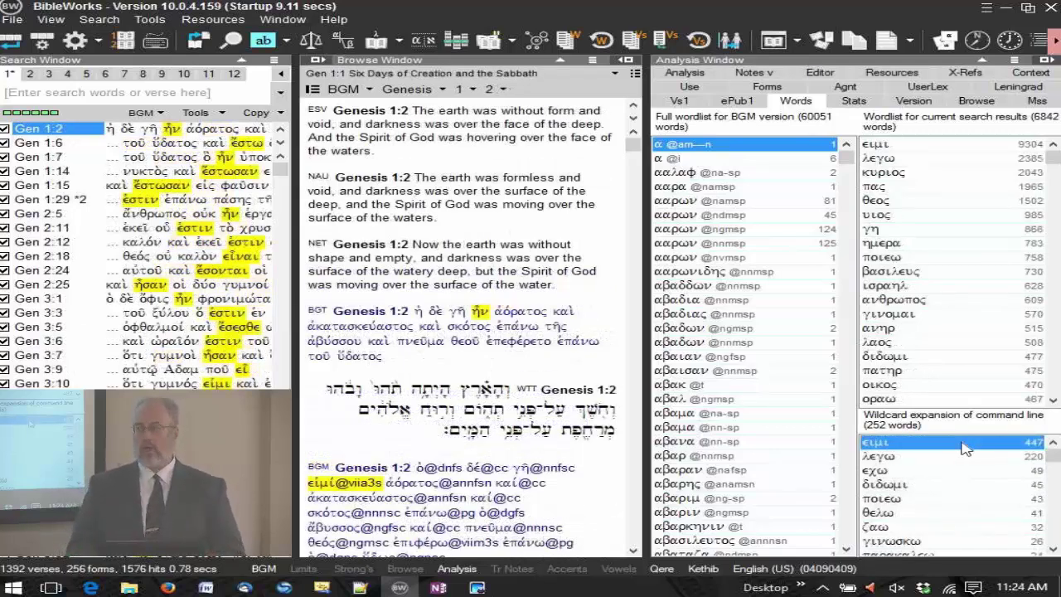
pyautogui.click(246, 98)
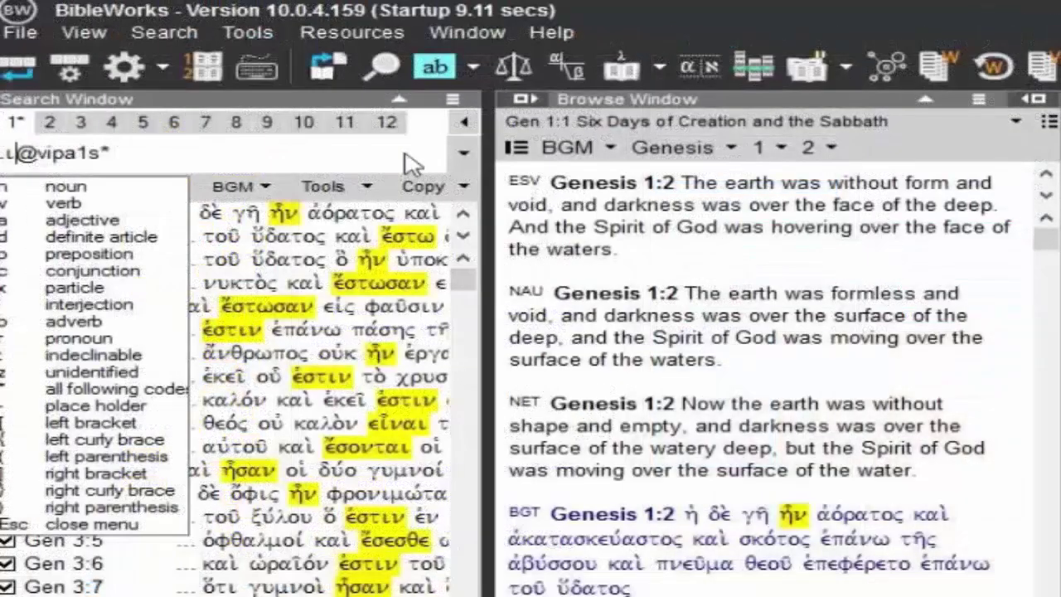
pyautogui.write('i')
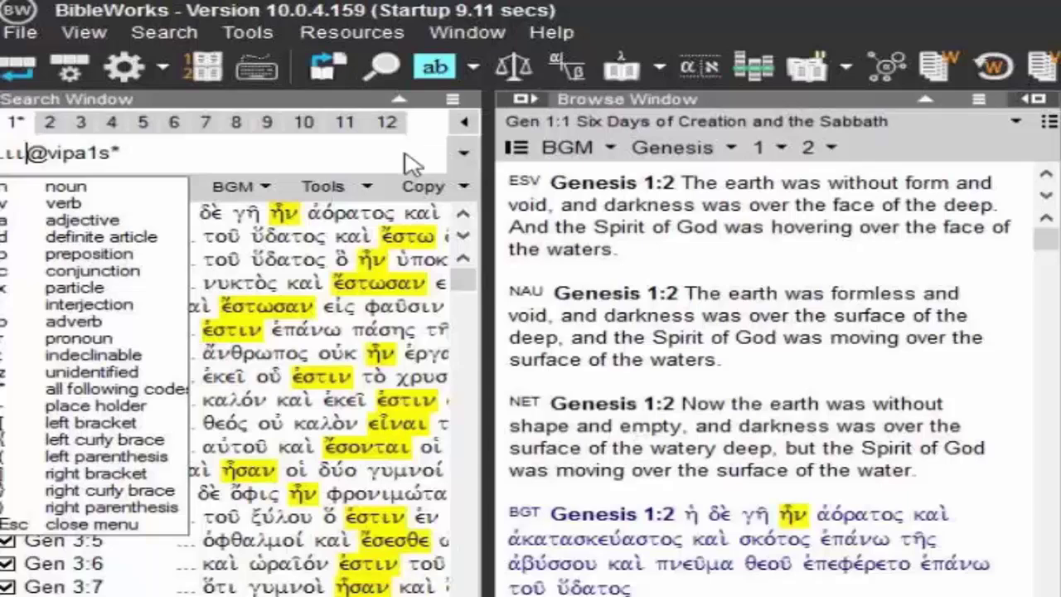
pyautogui.press('BackSpace')
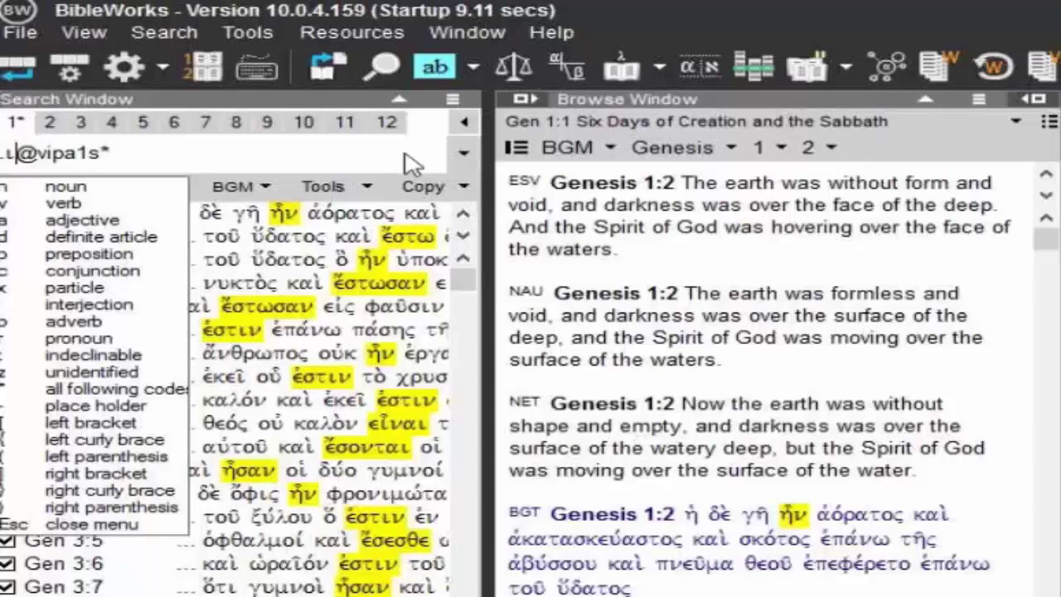
pyautogui.press('BackSpace')
pyautogui.write('ι')
pyautogui.press('BackSpace')
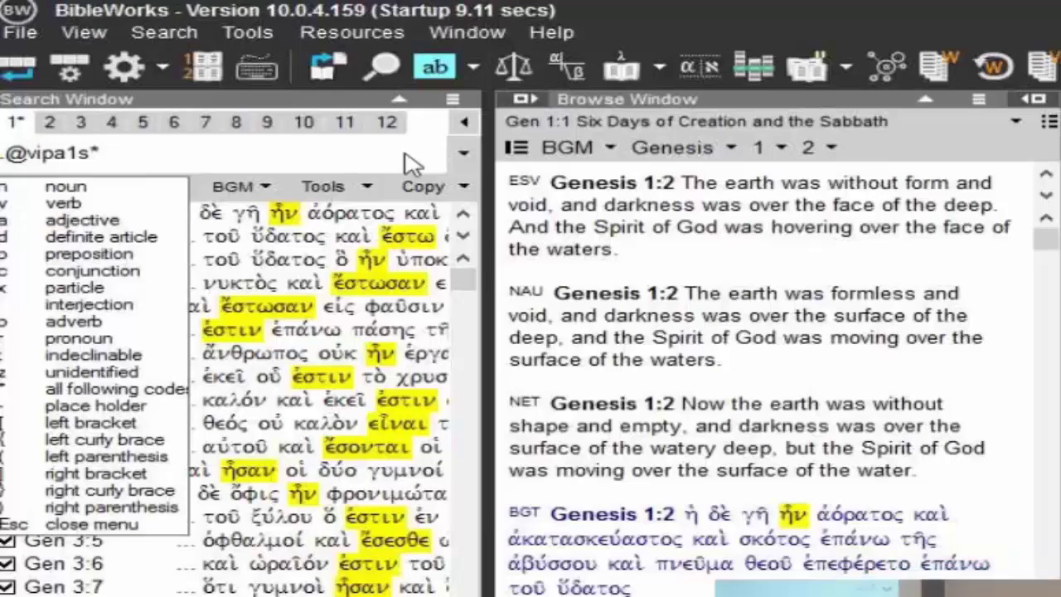
pyautogui.press('Escape')
pyautogui.write('ε')
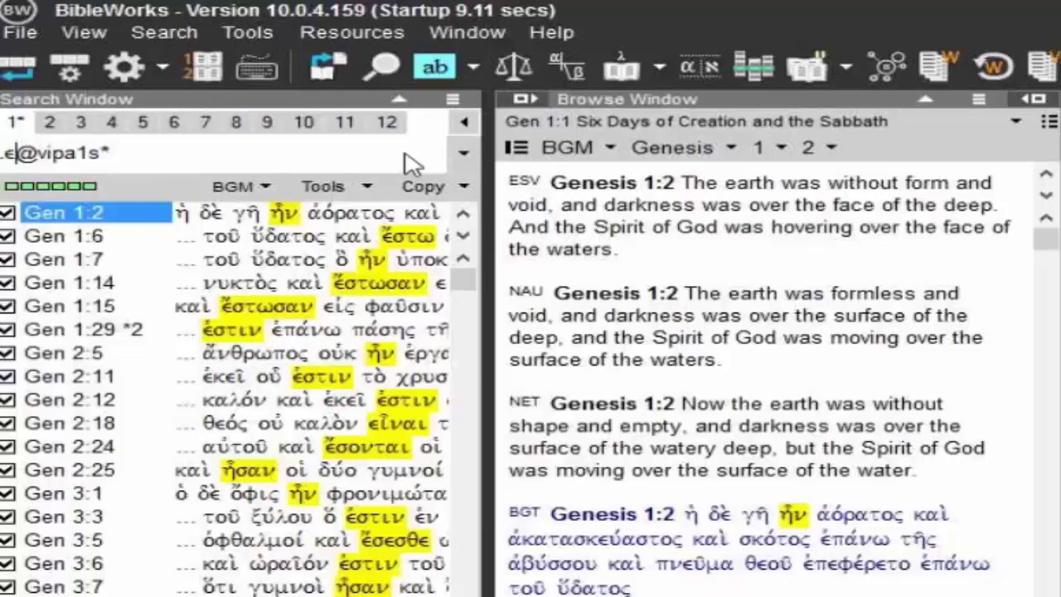
pyautogui.write('ιμι')
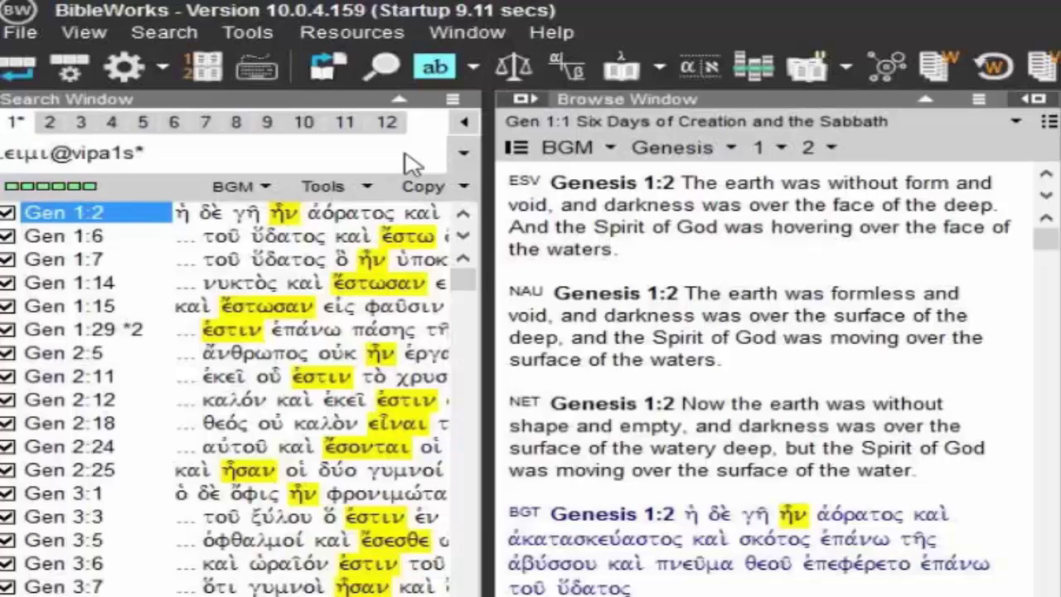
pyautogui.press('Return')
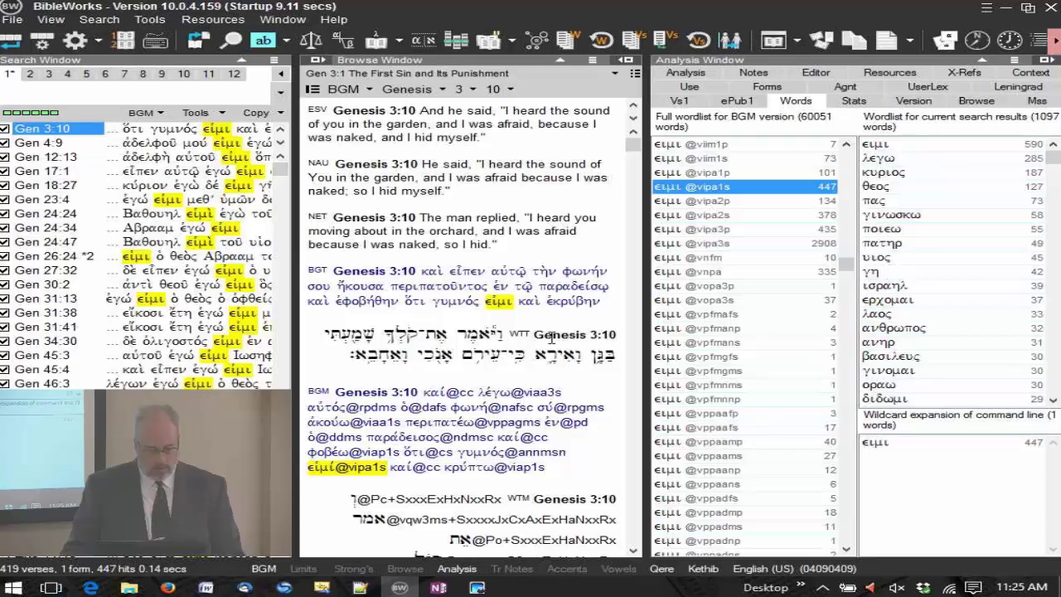
# - Go to Genesis 1 and compare the Hebrew words of verse 1 with their WTM lemmas and parsing codes
pyautogui.write('gen 1')
pyautogui.press('Return')
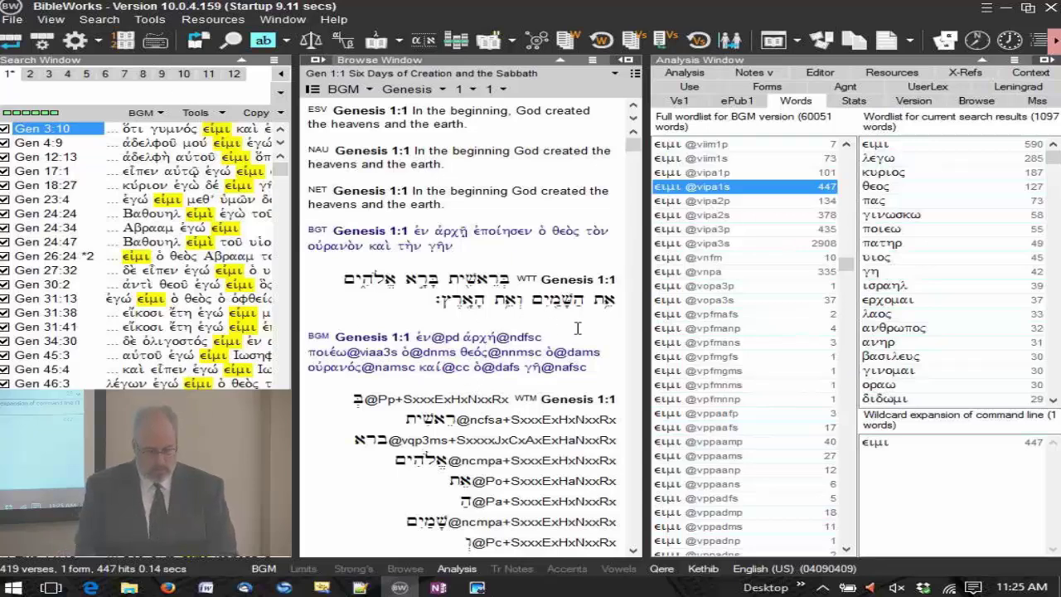
pyautogui.click(635, 552)
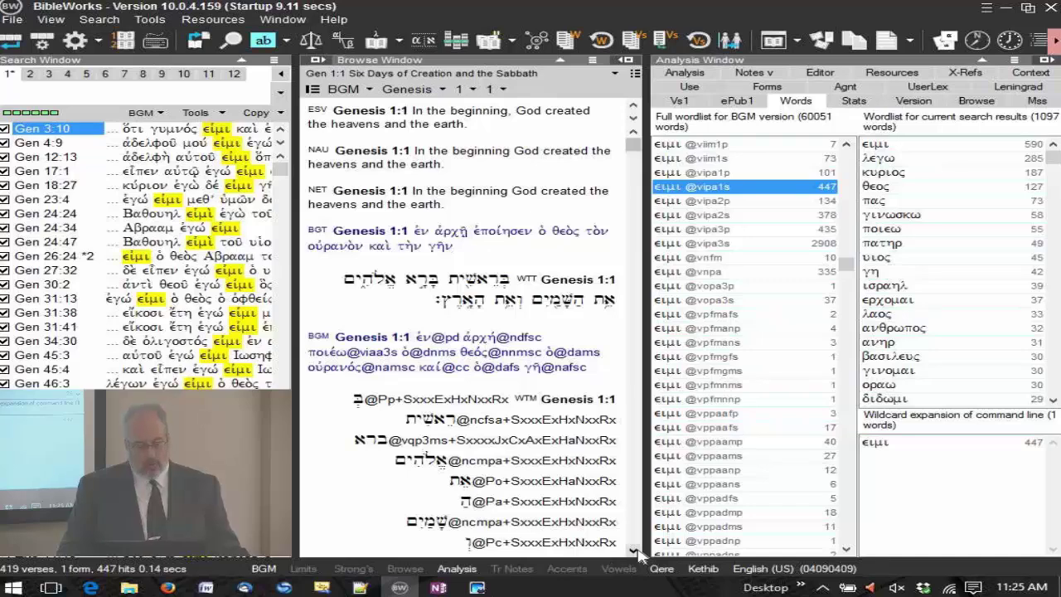
pyautogui.scroll(-3, 636, 552)
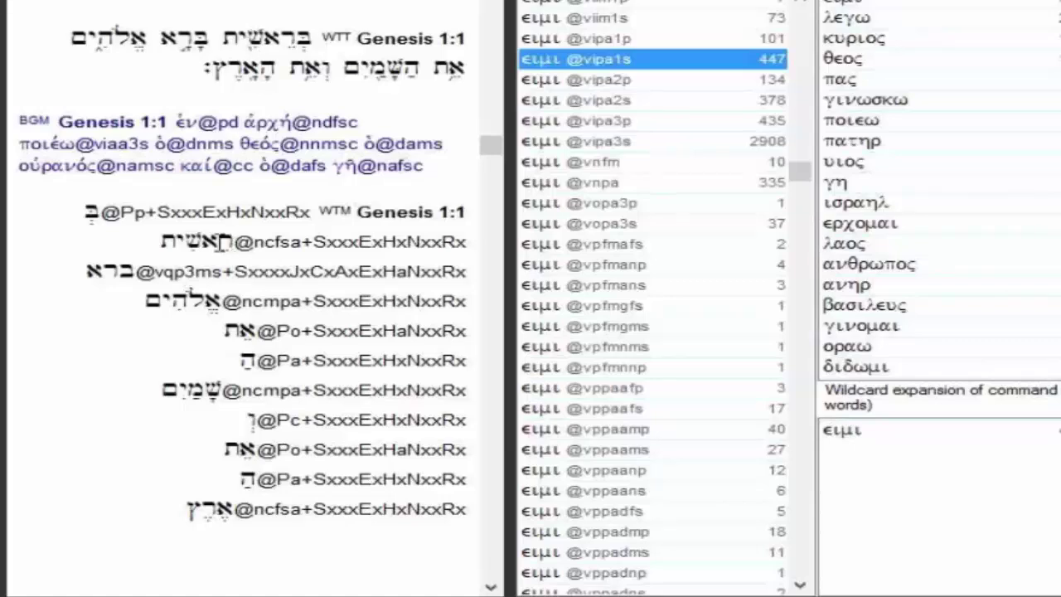
pyautogui.click(277, 218)
pyautogui.click(274, 38)
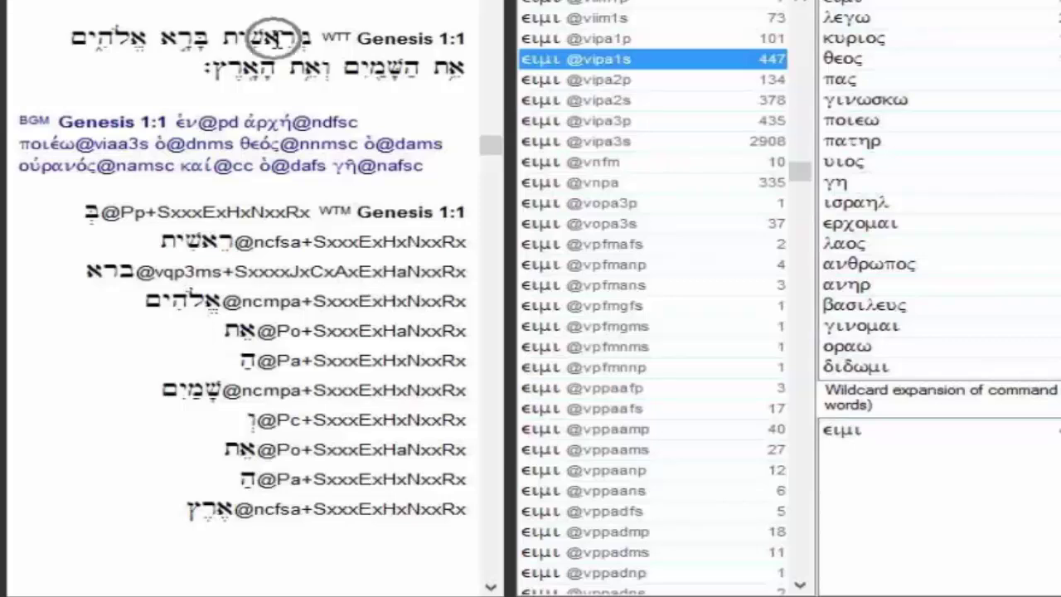
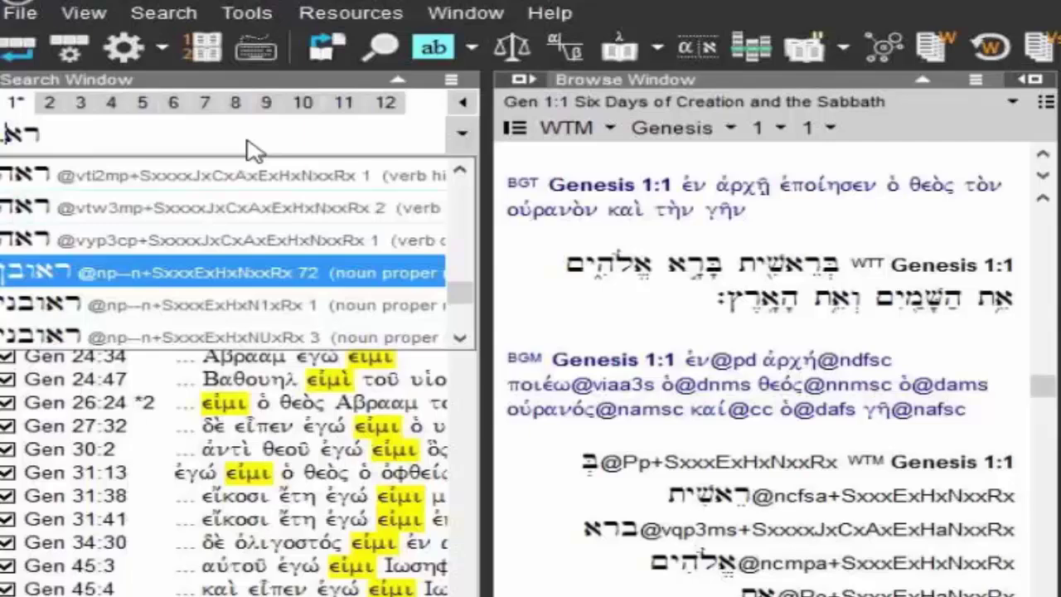
pyautogui.press('BackSpace')
pyautogui.press('BackSpace')
pyautogui.write('ה:')
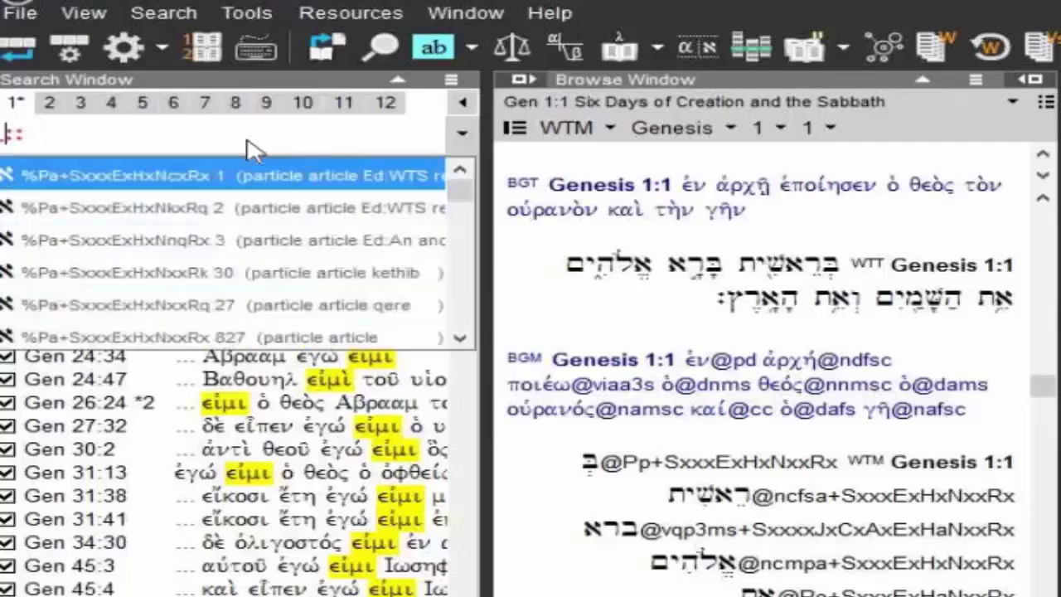
pyautogui.press('BackSpace')
pyautogui.press('Escape')
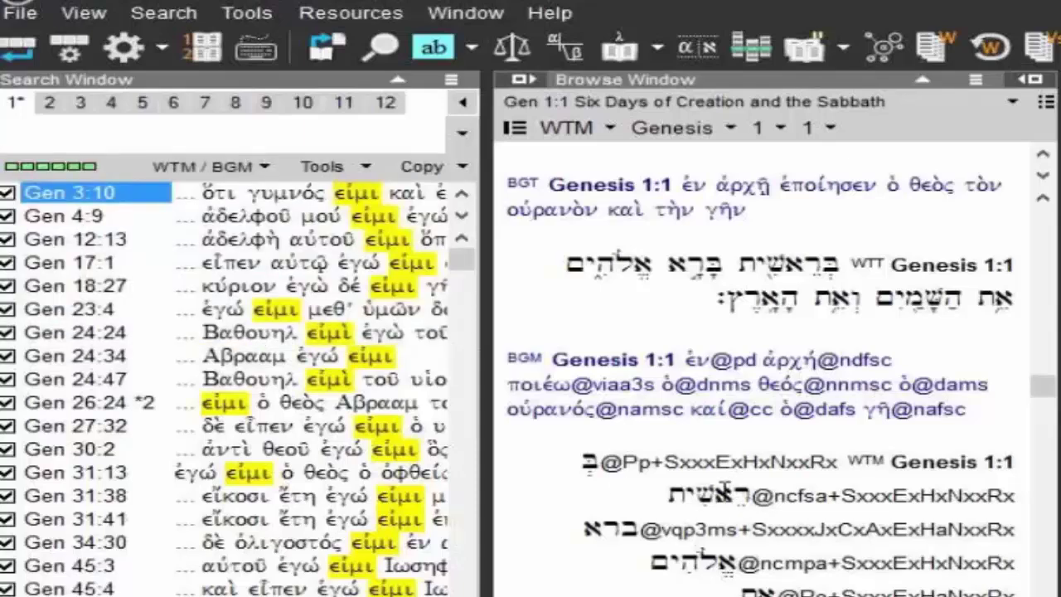
# - Append the lemma ראשית from the WTM text of Genesis 1:1 to the command line
pyautogui.click(728, 495)
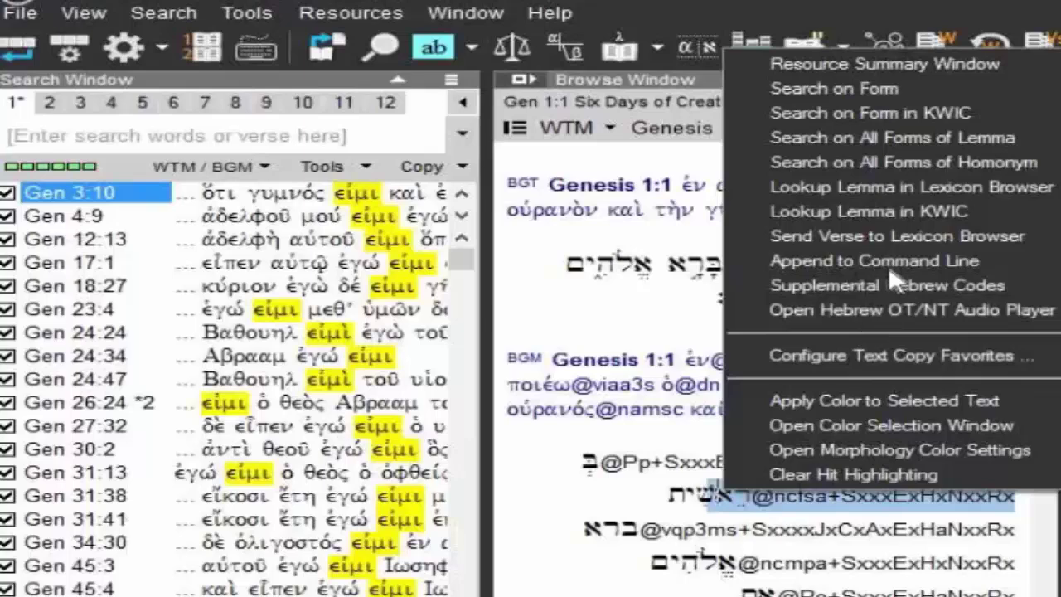
pyautogui.click(895, 262)
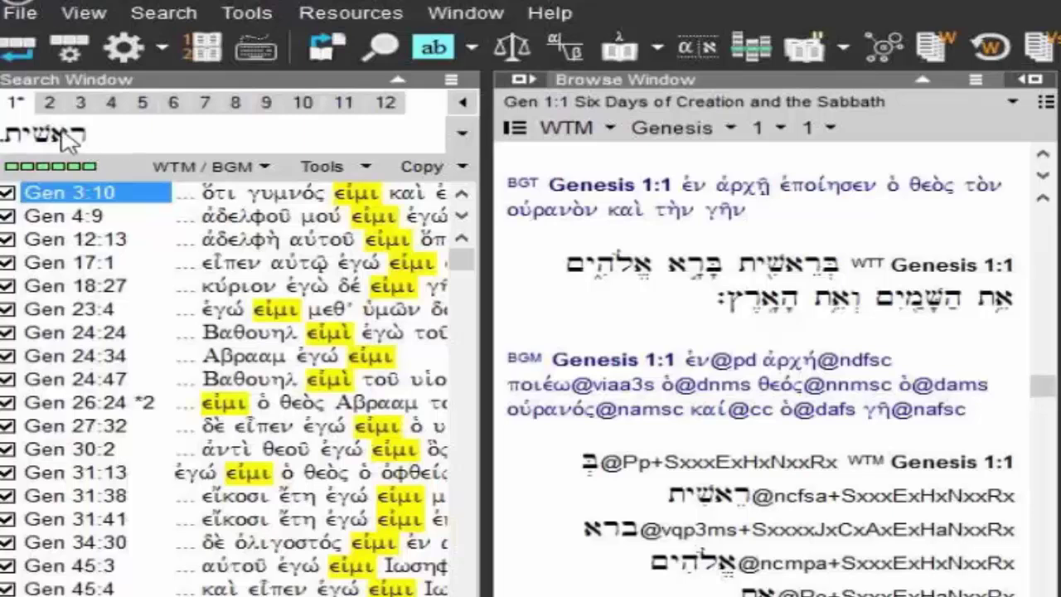
pyautogui.click(10, 141)
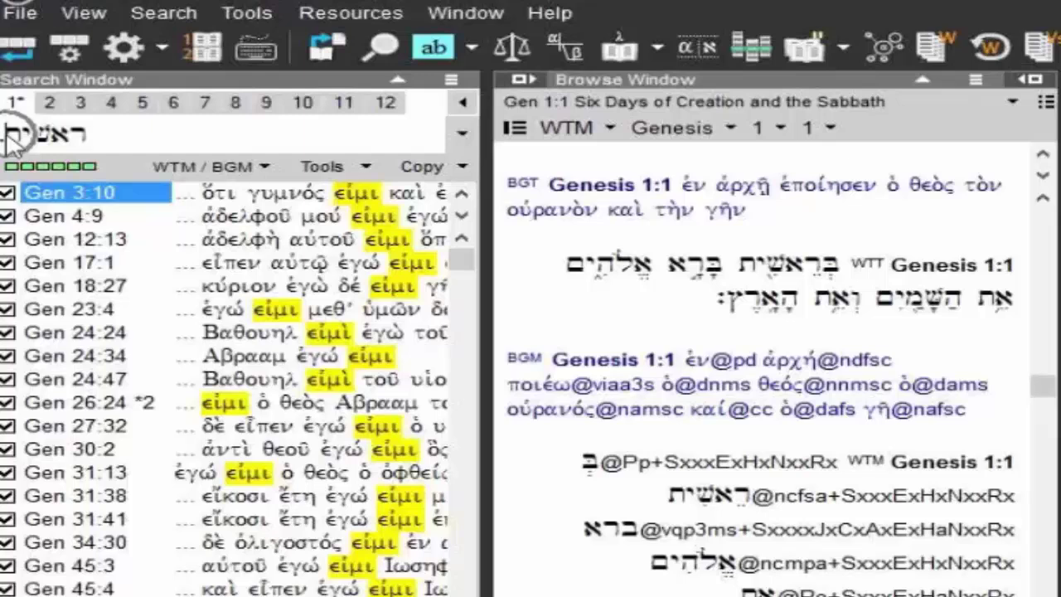
pyautogui.click(107, 137)
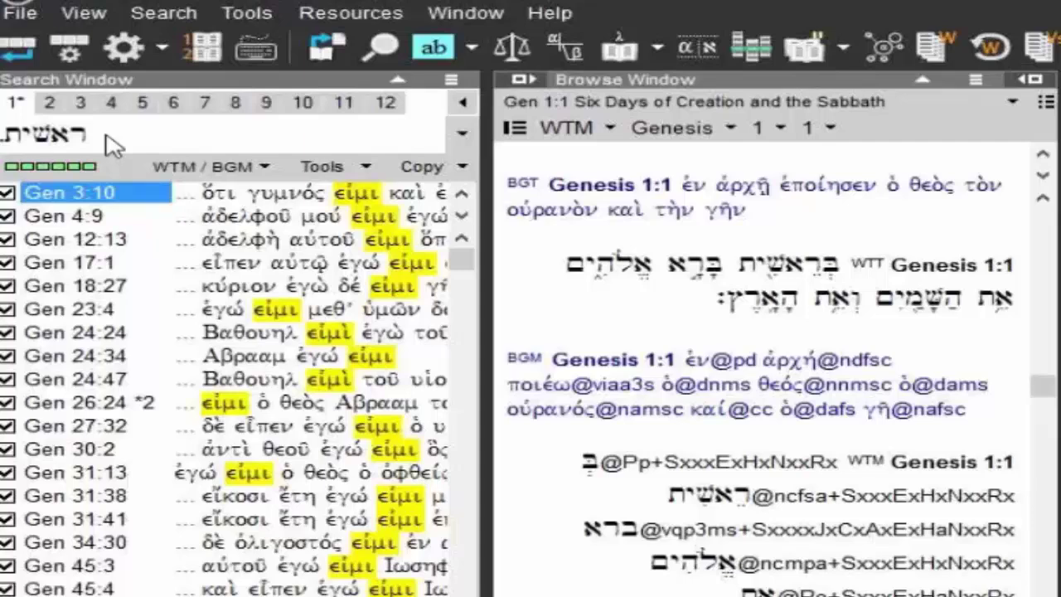
pyautogui.write('@')
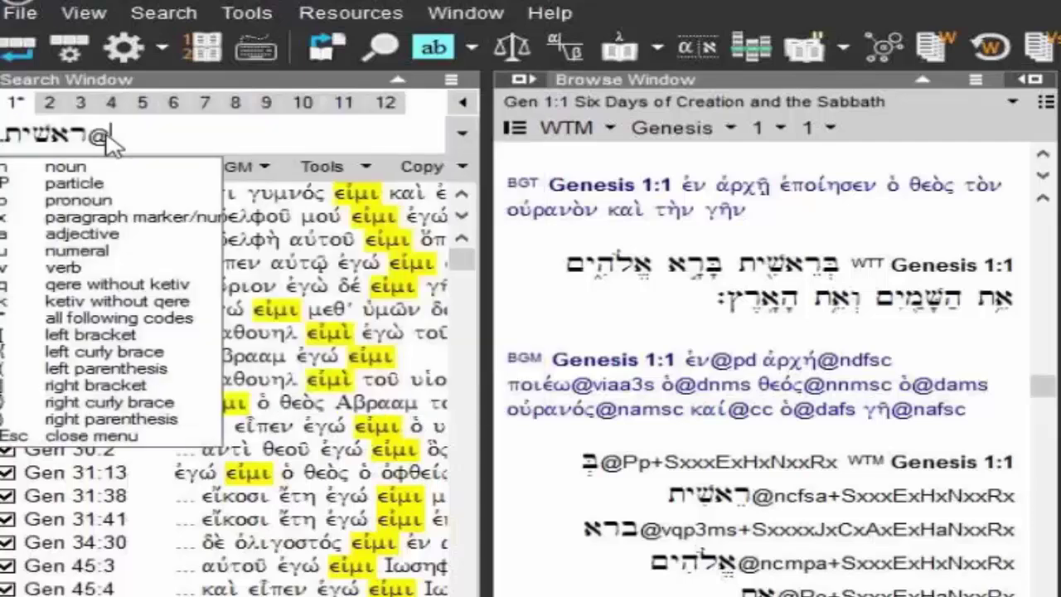
pyautogui.click(70, 167)
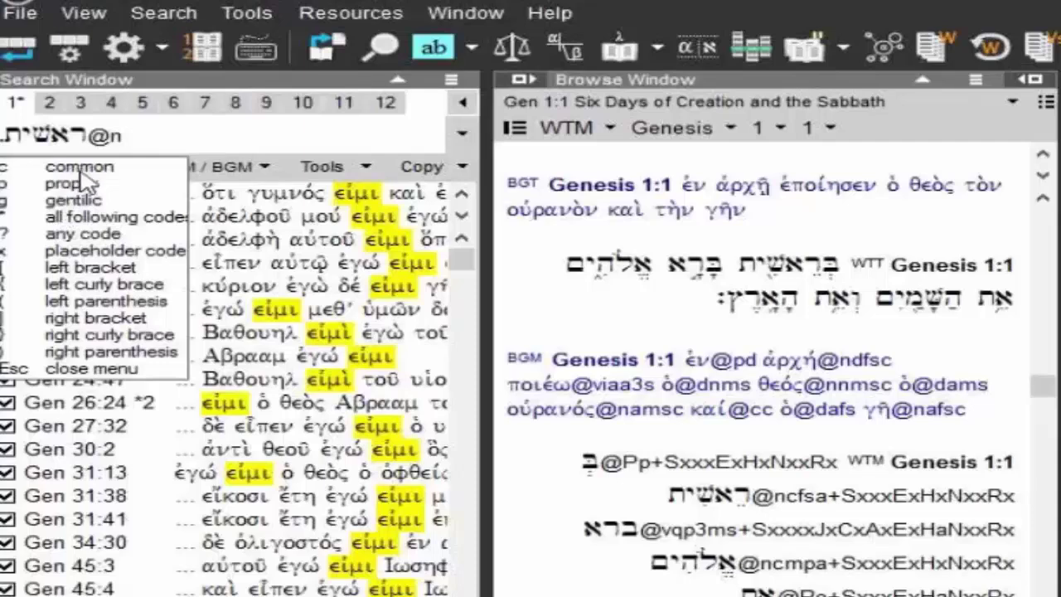
pyautogui.click(68, 167)
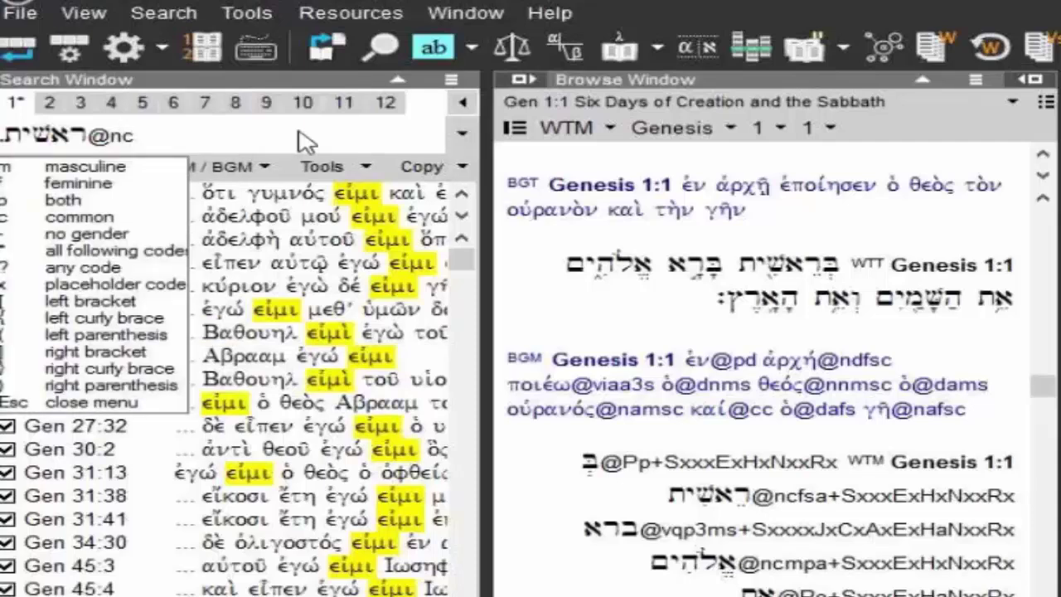
pyautogui.write('*')
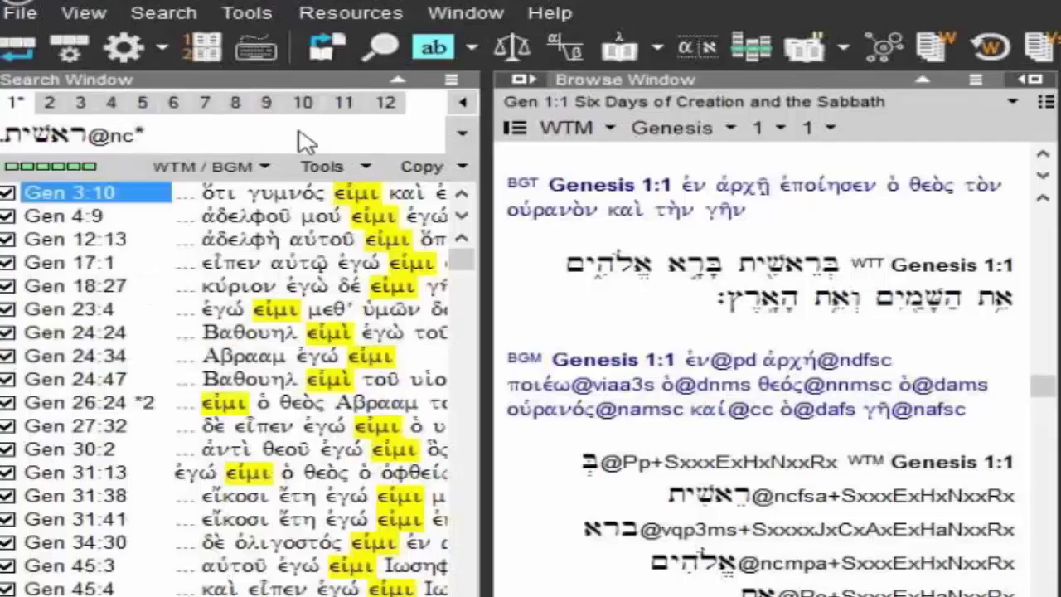
pyautogui.press('Return')
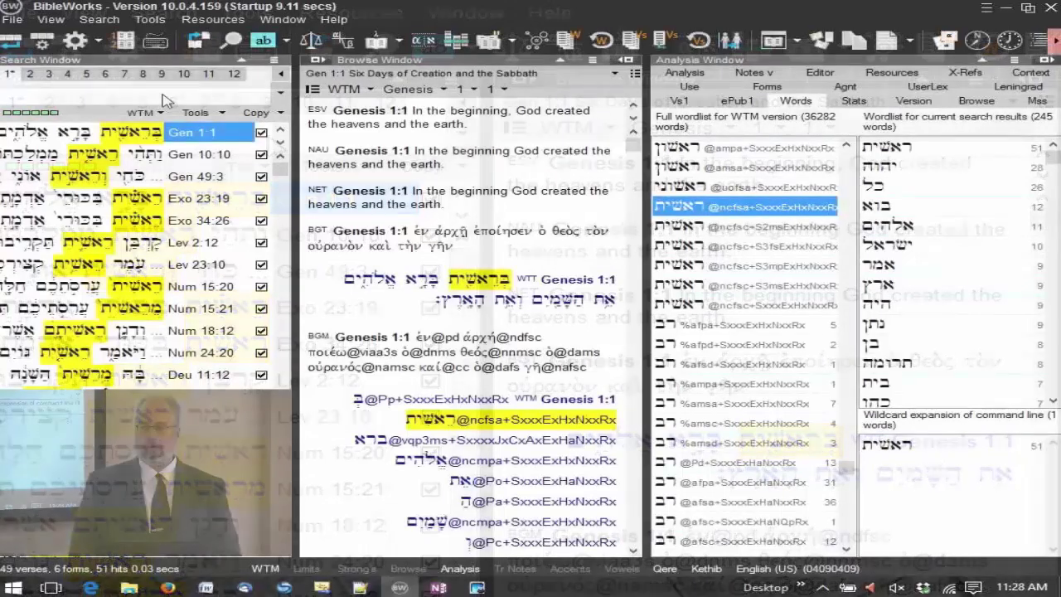
# - Search on the lemma of the verb ברא from the WTT text of Genesis 1:1
pyautogui.press('BackSpace')
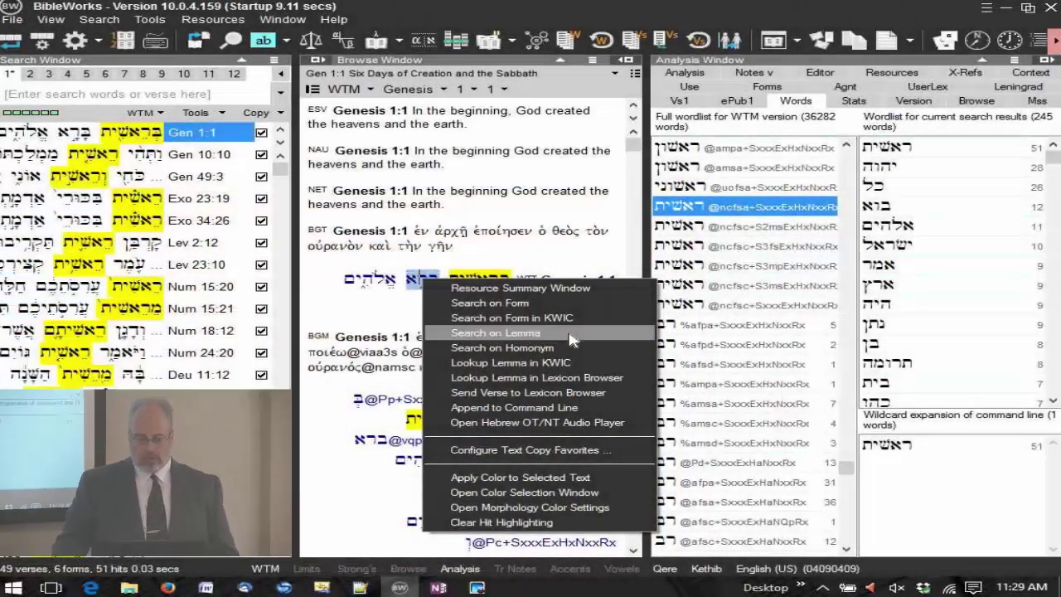
pyautogui.click(571, 336)
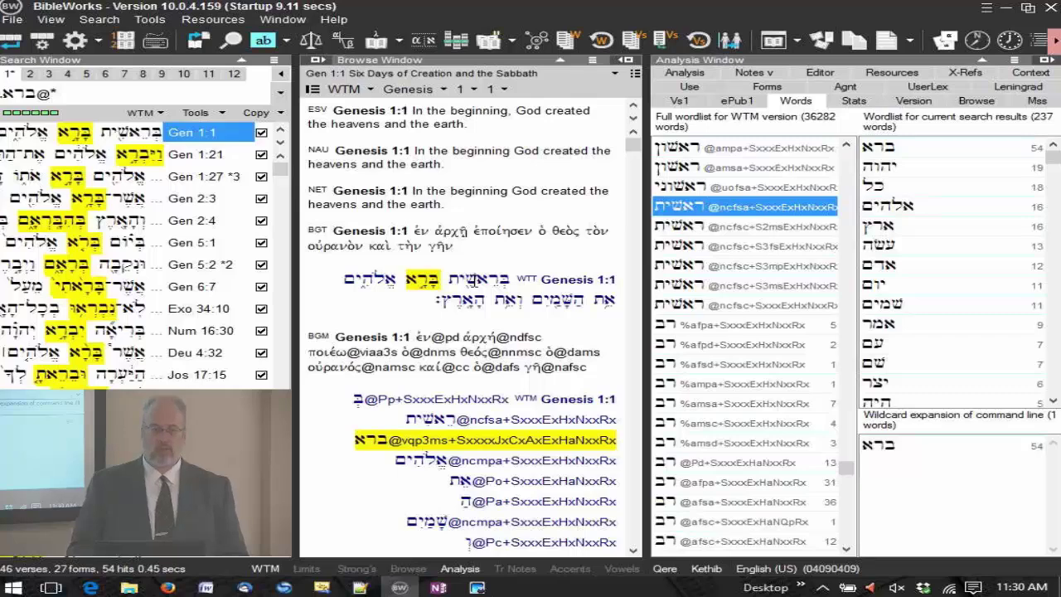
# - Switch the Browse Window from multiple versions to the continuous WTM text of Genesis 1
pyautogui.click(634, 549)
pyautogui.click(634, 551)
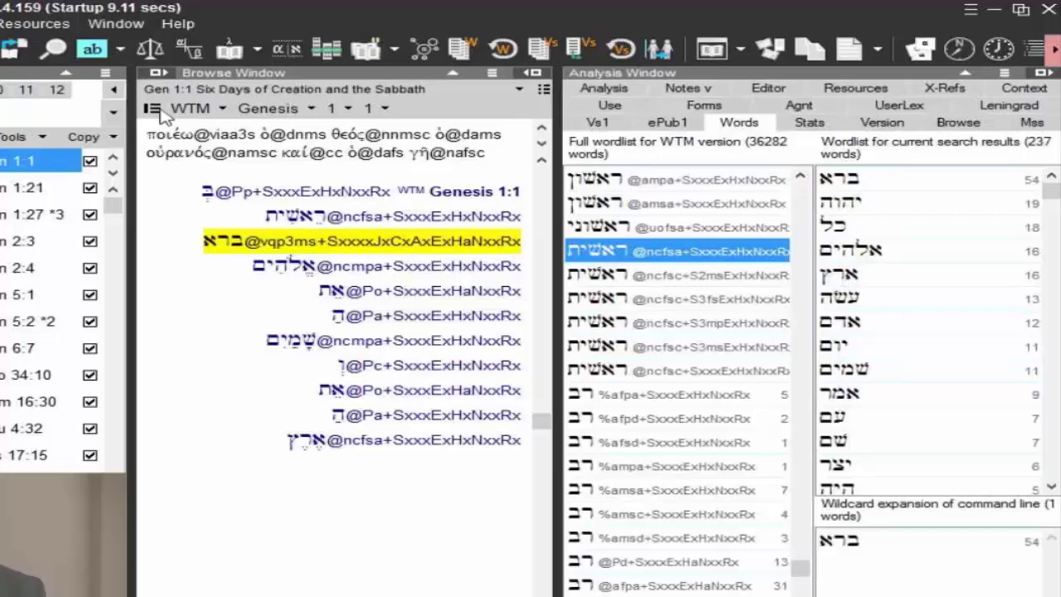
pyautogui.click(154, 110)
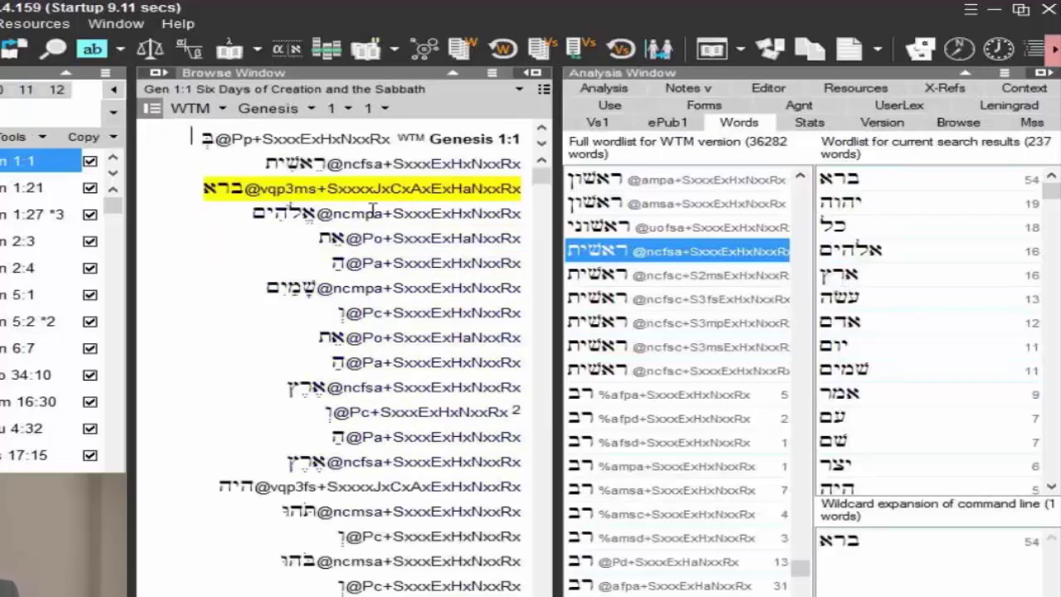